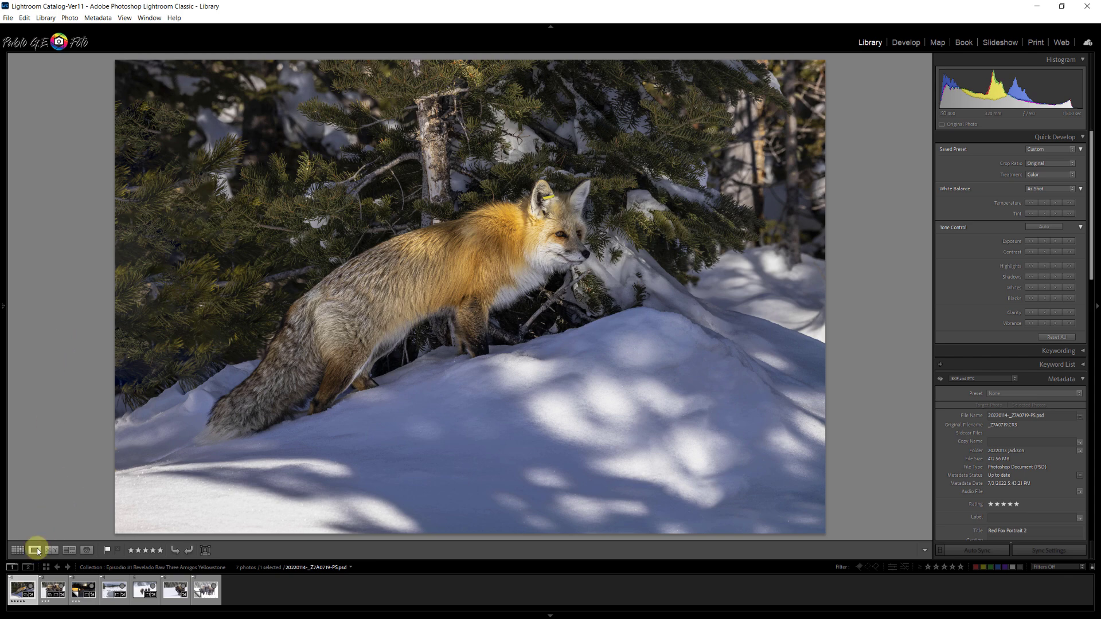
# - Review the collection's bison close-up, night camp, river herd, walking bison and single bison photos one after another
pyautogui.click(53, 585)
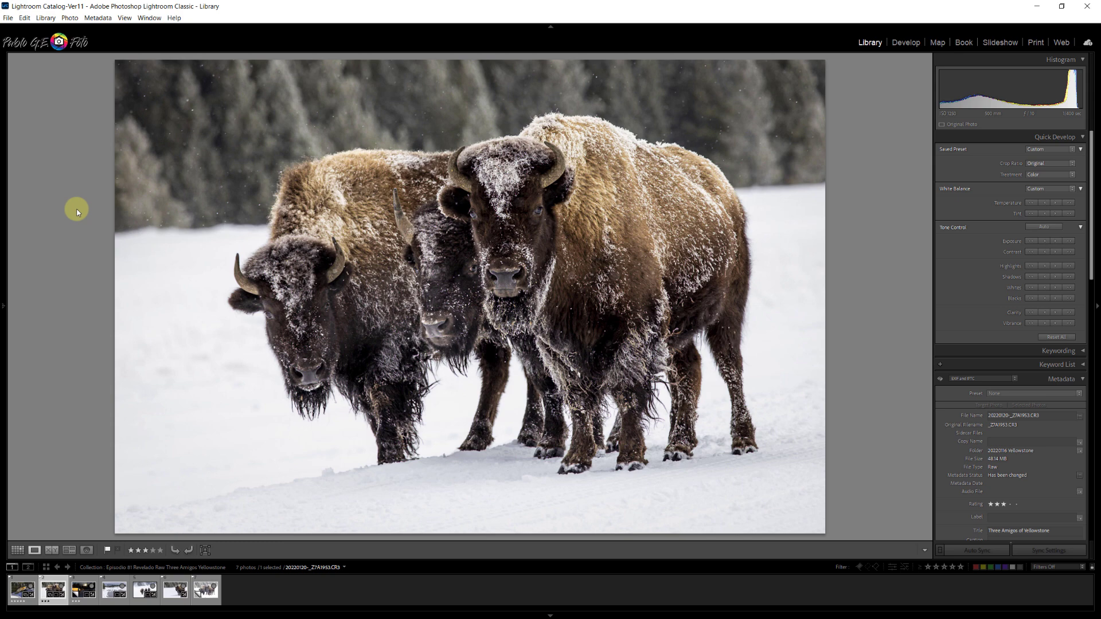
pyautogui.click(83, 586)
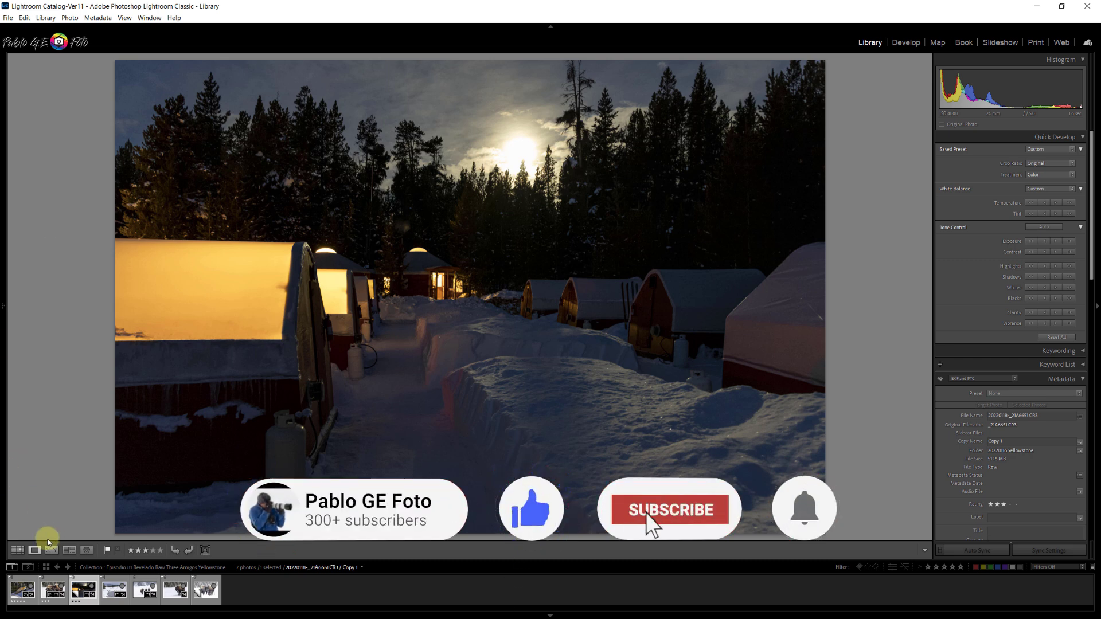
pyautogui.click(115, 589)
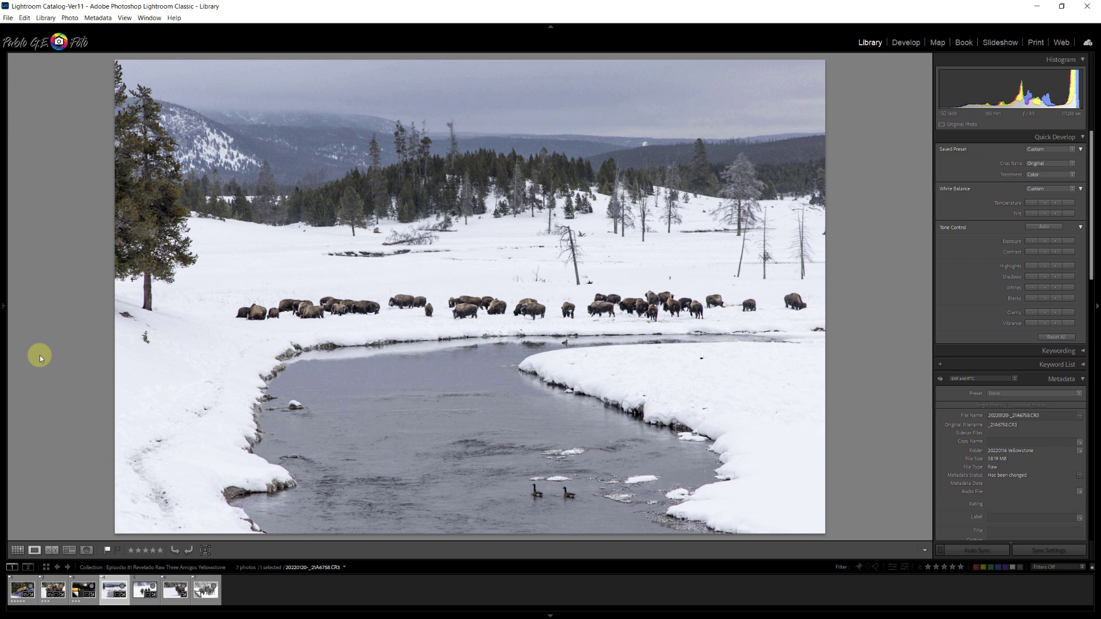
pyautogui.click(147, 580)
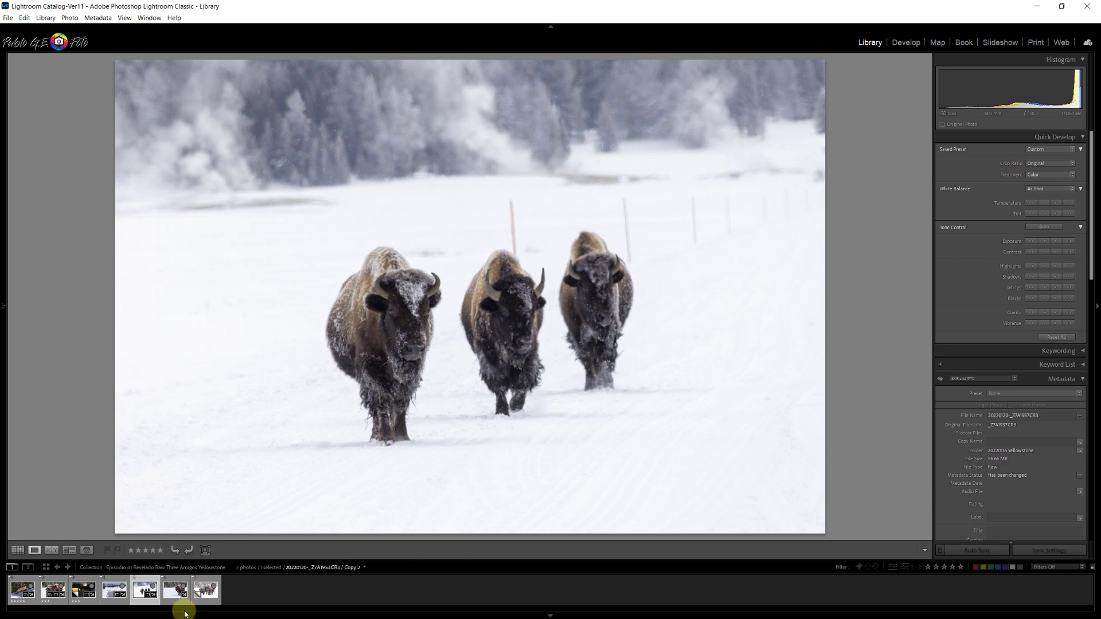
pyautogui.click(176, 580)
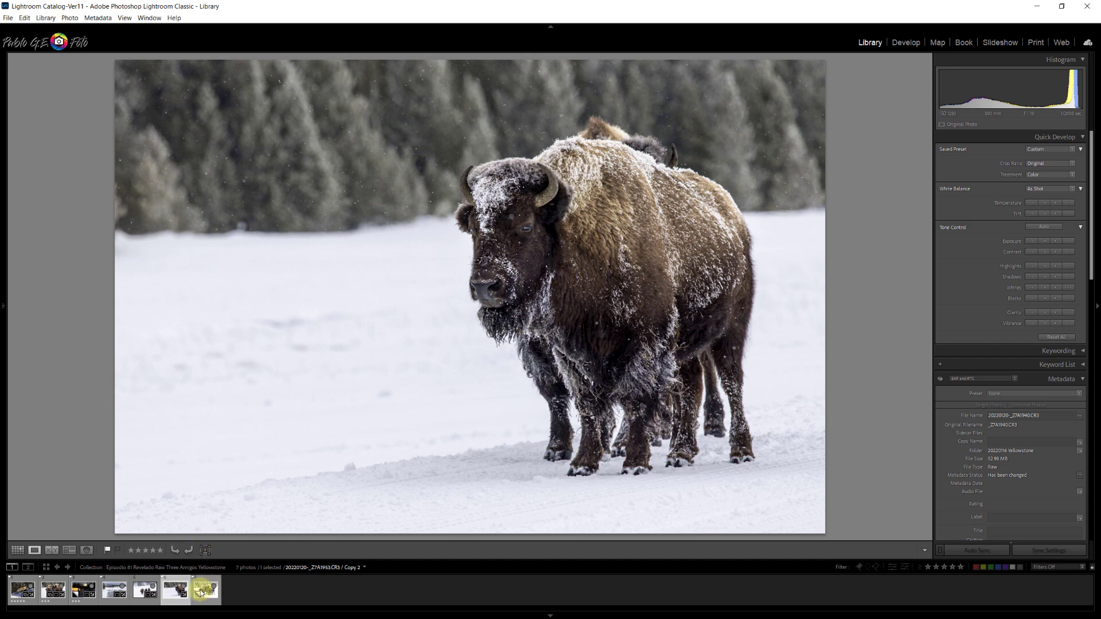
# - Open the bright, unedited photo of three standing bison (Copy 2) for developing and toggle its highlight clipping warning
pyautogui.click(202, 580)
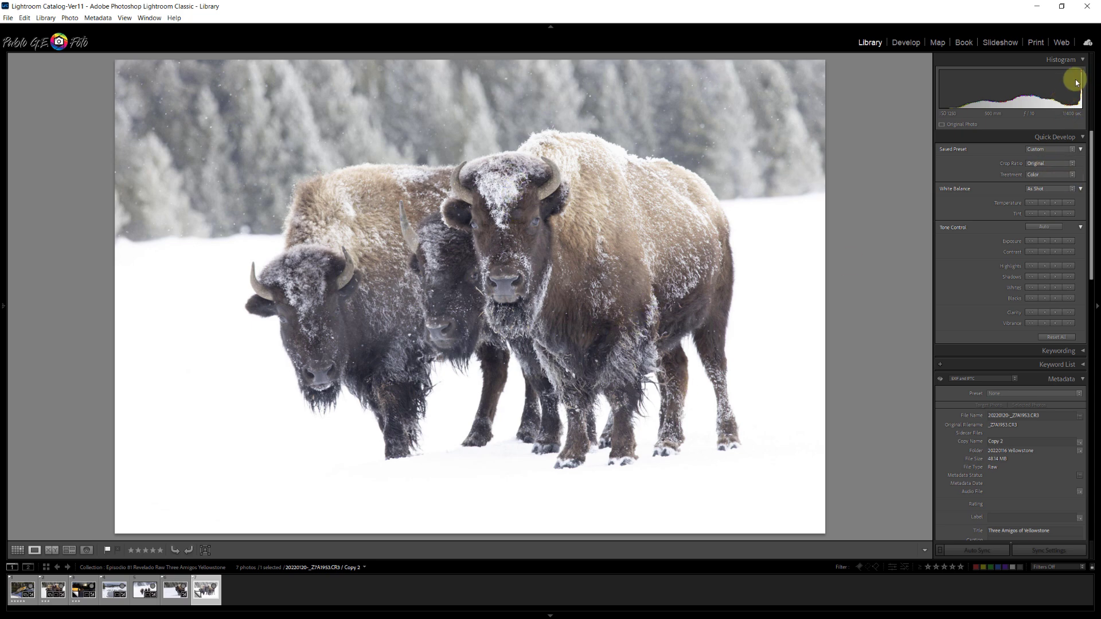
pyautogui.click(906, 42)
pyautogui.click(1079, 74)
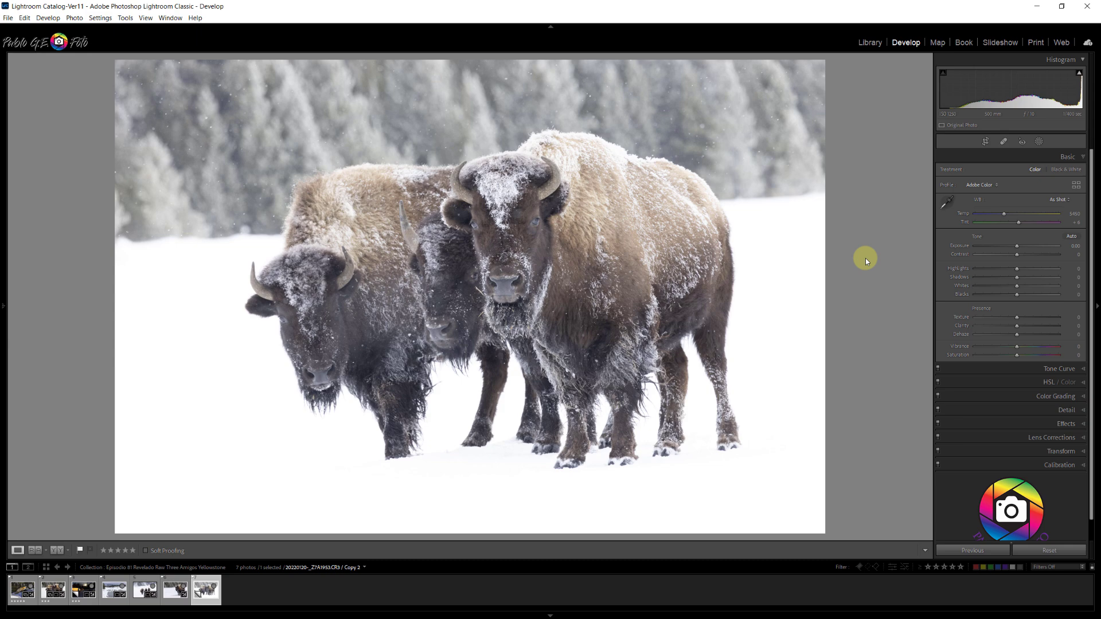
# - Tighten the crop slightly around the three bison from two opposite corners, keeping the original aspect ratio
pyautogui.click(985, 142)
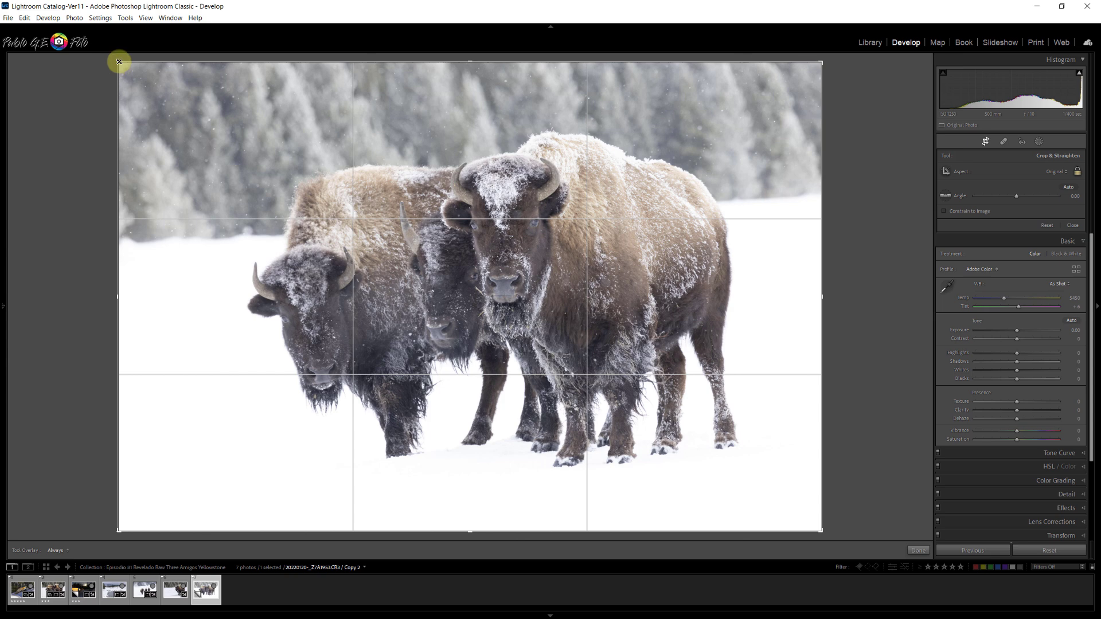
pyautogui.moveTo(118, 62); pyautogui.dragTo(131, 73)
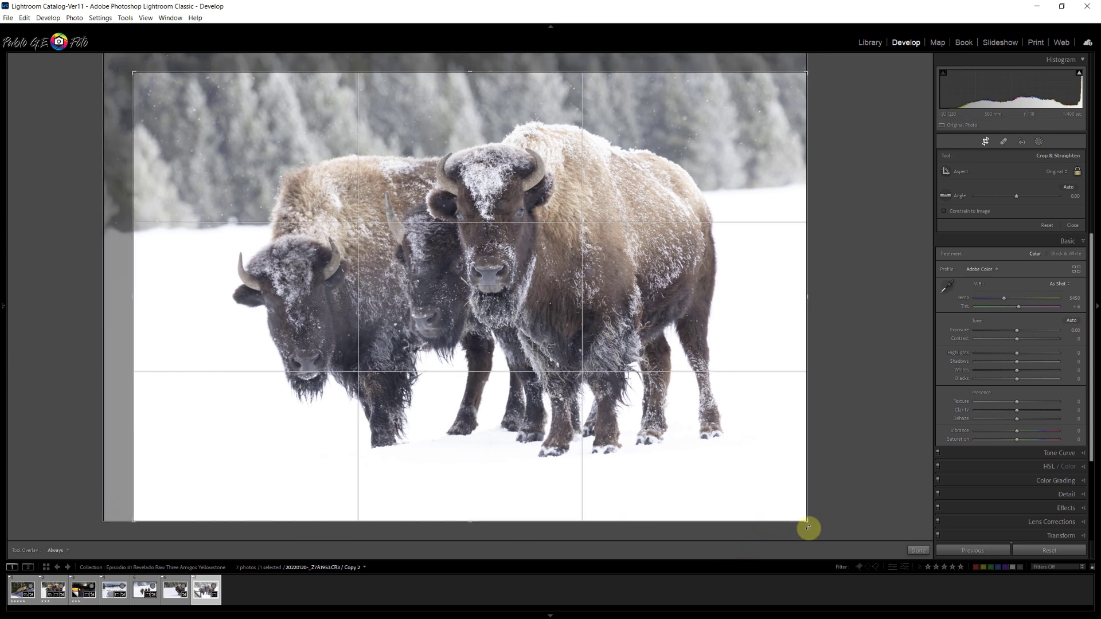
pyautogui.moveTo(807, 524); pyautogui.dragTo(793, 514)
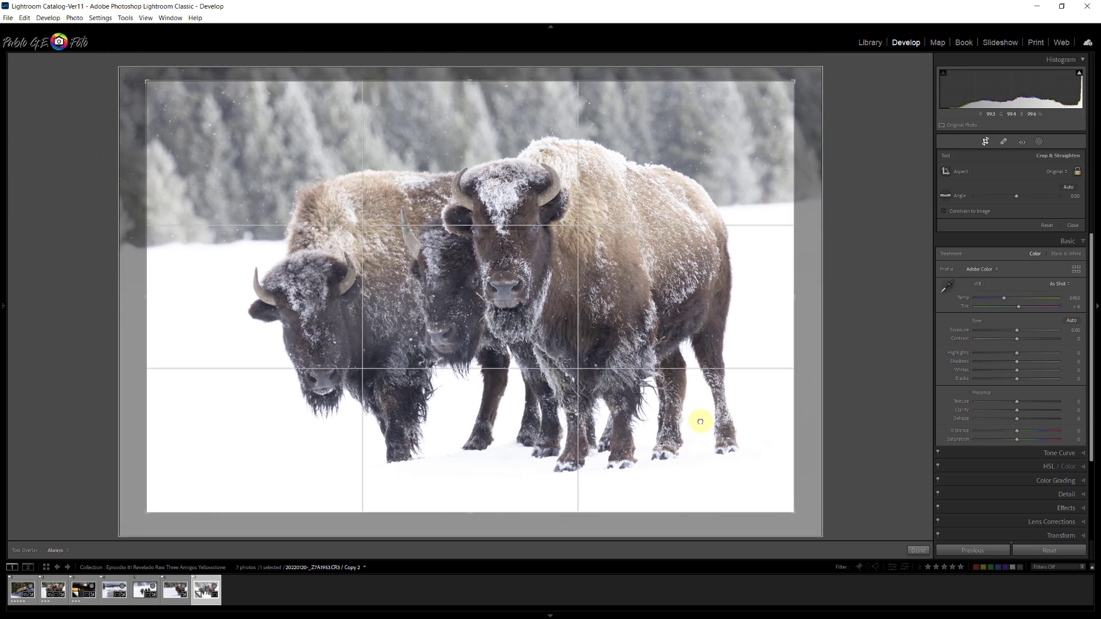
pyautogui.moveTo(700, 421); pyautogui.dragTo(699, 421)
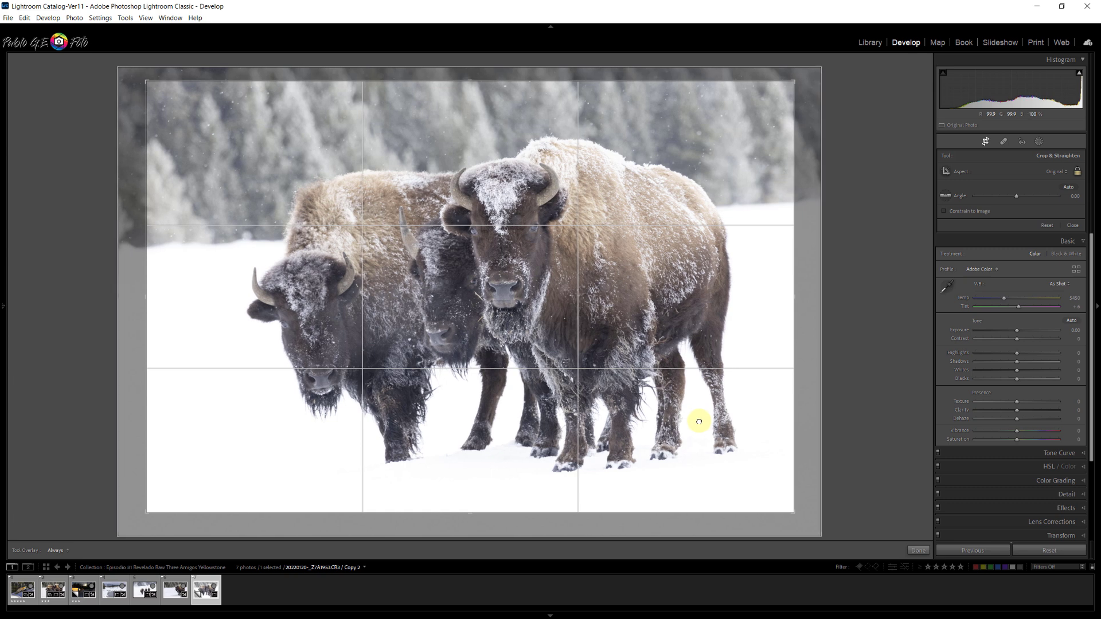
# - Reposition the bison slightly higher within the crop frame using the Lights Out view, and apply the crop
pyautogui.press('l')
pyautogui.press('l')
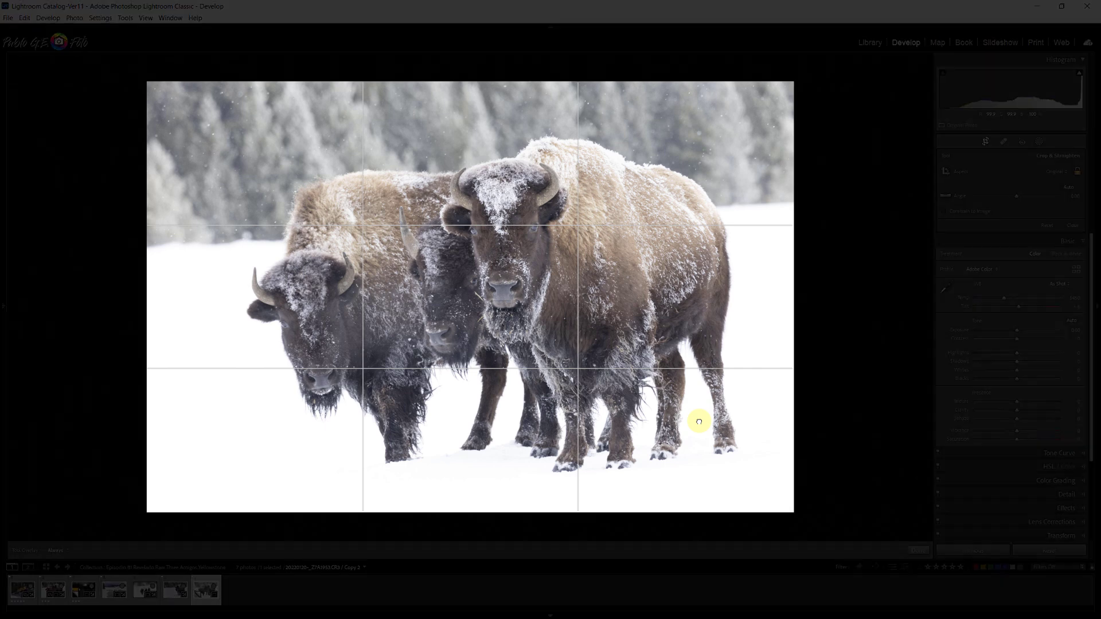
pyautogui.moveTo(466, 289); pyautogui.dragTo(489, 277)
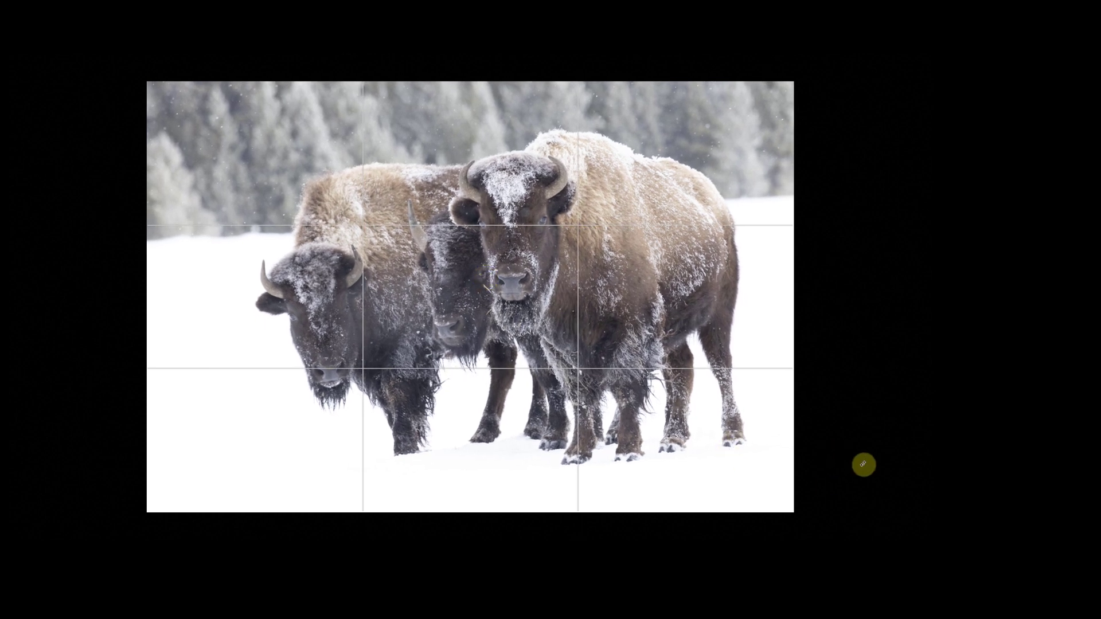
pyautogui.moveTo(646, 424); pyautogui.dragTo(639, 421)
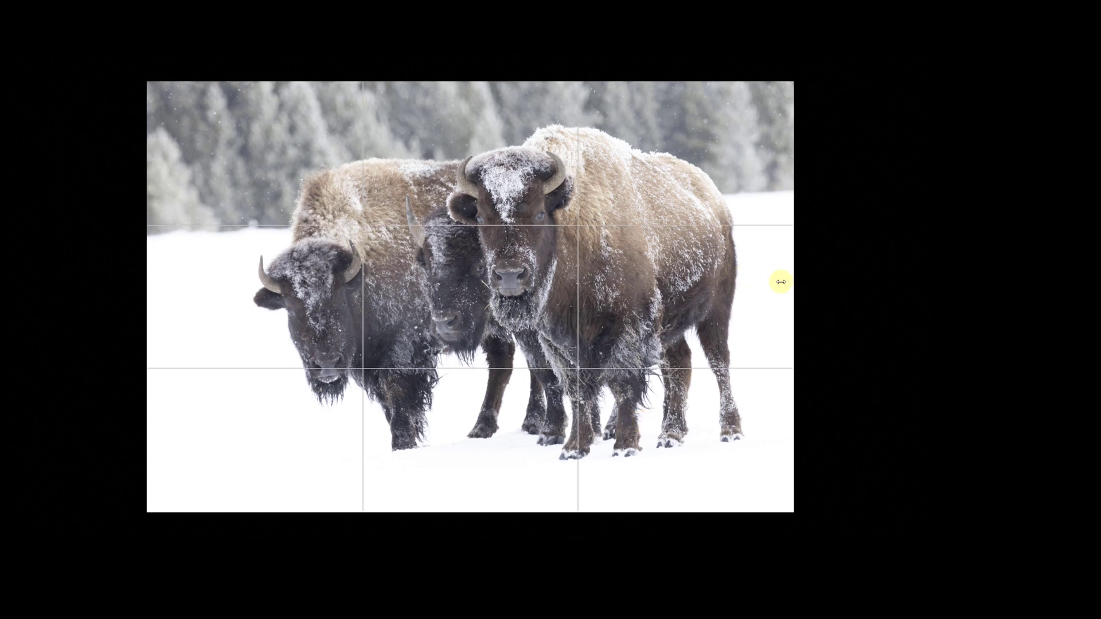
pyautogui.press('l')
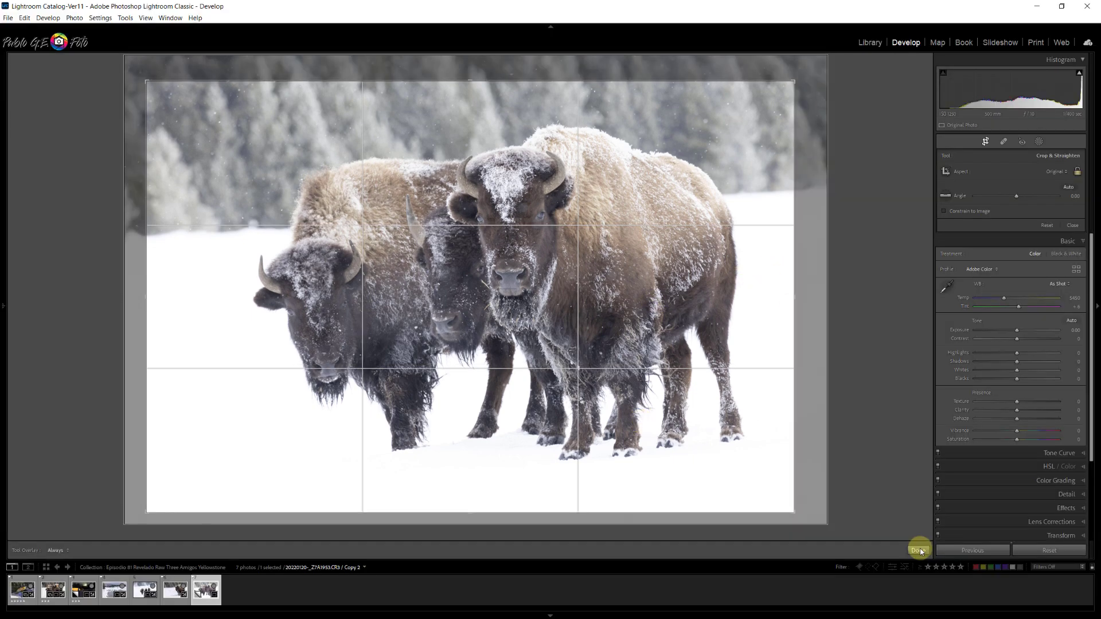
pyautogui.click(917, 550)
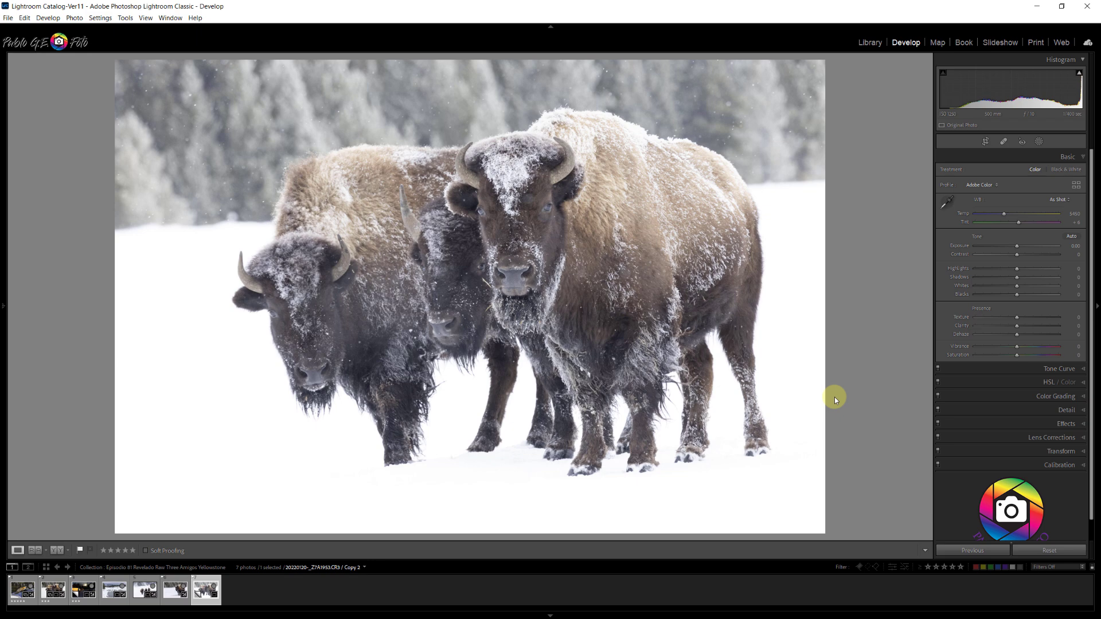
# - Set Exposure to -0.98, lower Highlights to about -48 and raise Shadows to about +26
pyautogui.moveTo(1016, 246); pyautogui.dragTo(1010, 249)
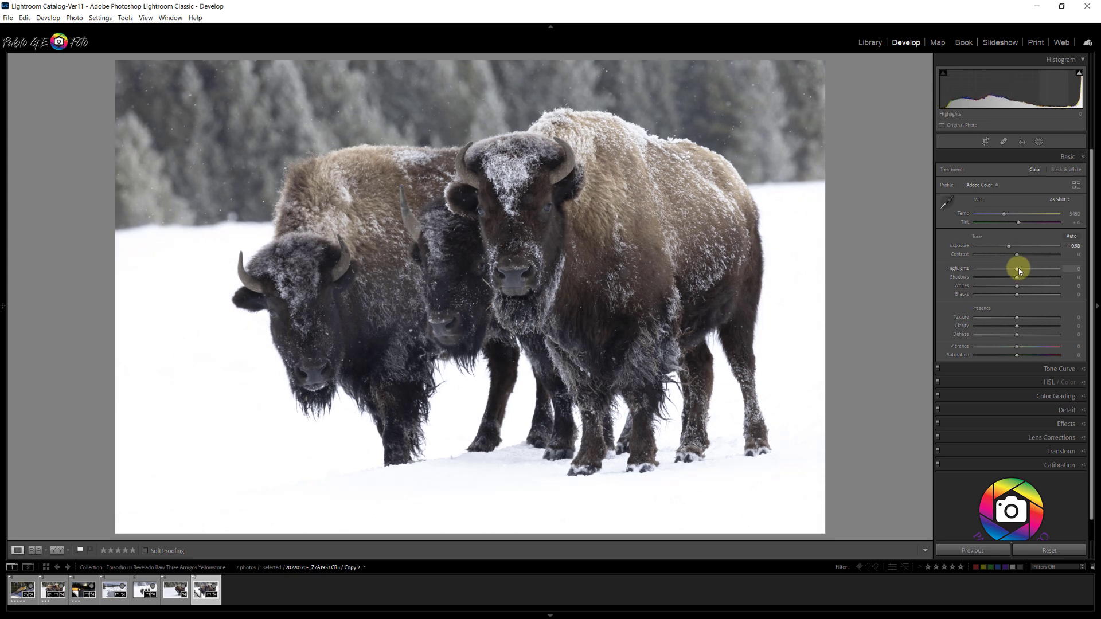
pyautogui.moveTo(1018, 269); pyautogui.dragTo(996, 268)
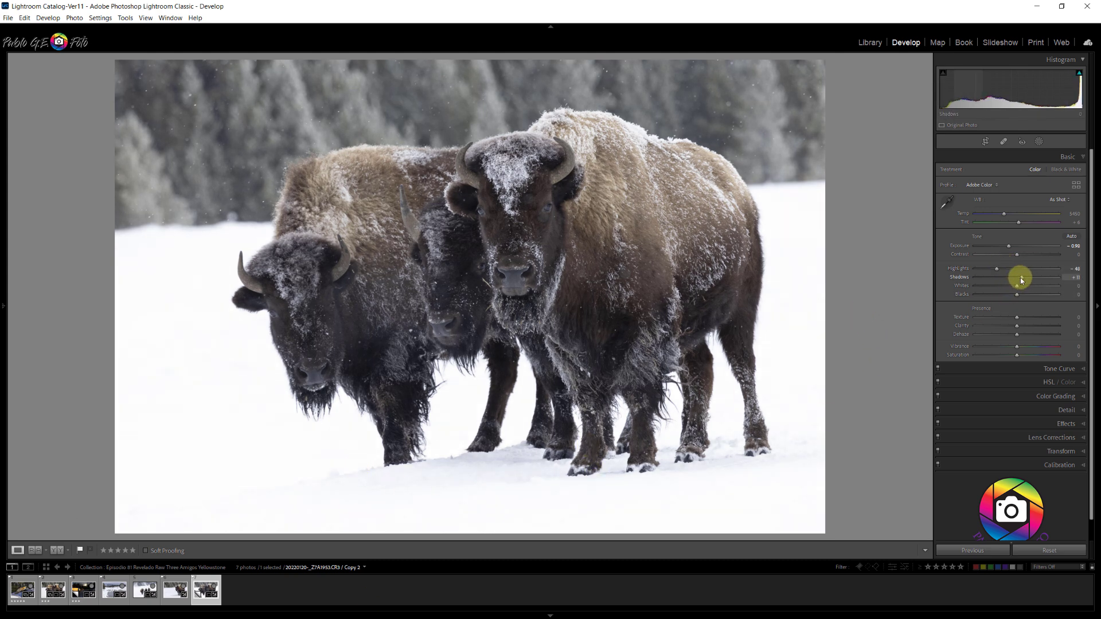
pyautogui.moveTo(1020, 277); pyautogui.dragTo(1027, 276)
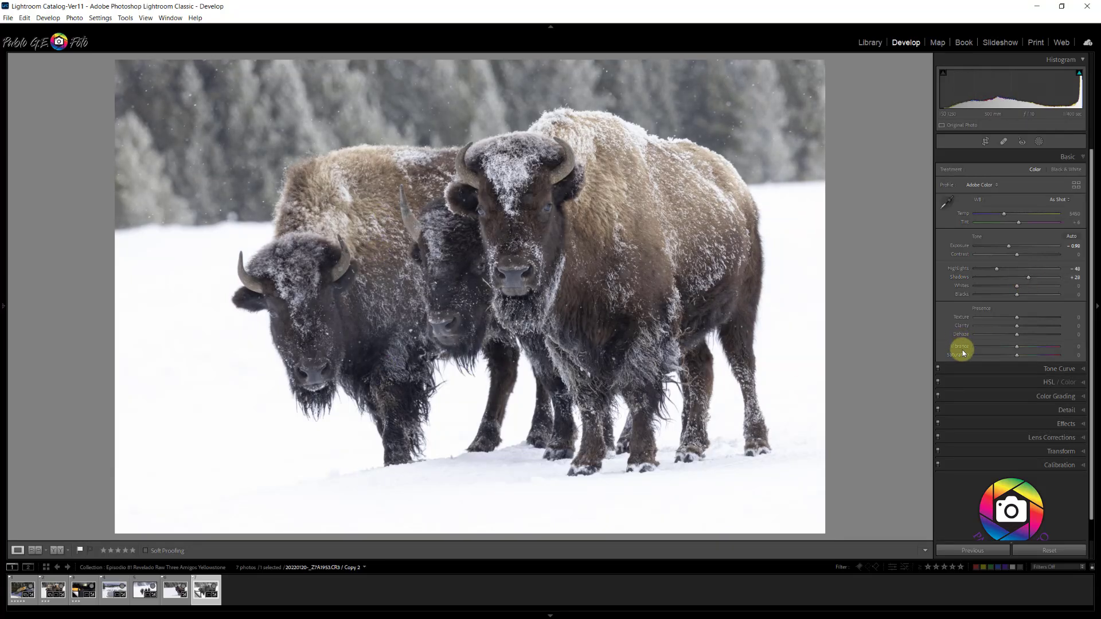
# - Set Whites to -77, Blacks to -37, Contrast to +20 and Vibrance to +21
pyautogui.moveTo(1016, 288)
pyautogui.mouseDown()
pyautogui.moveTo(981, 286)
pyautogui.moveTo(1033, 289)
pyautogui.moveTo(985, 288)
pyautogui.moveTo(1009, 297)
pyautogui.moveTo(999, 298)
pyautogui.mouseUp()
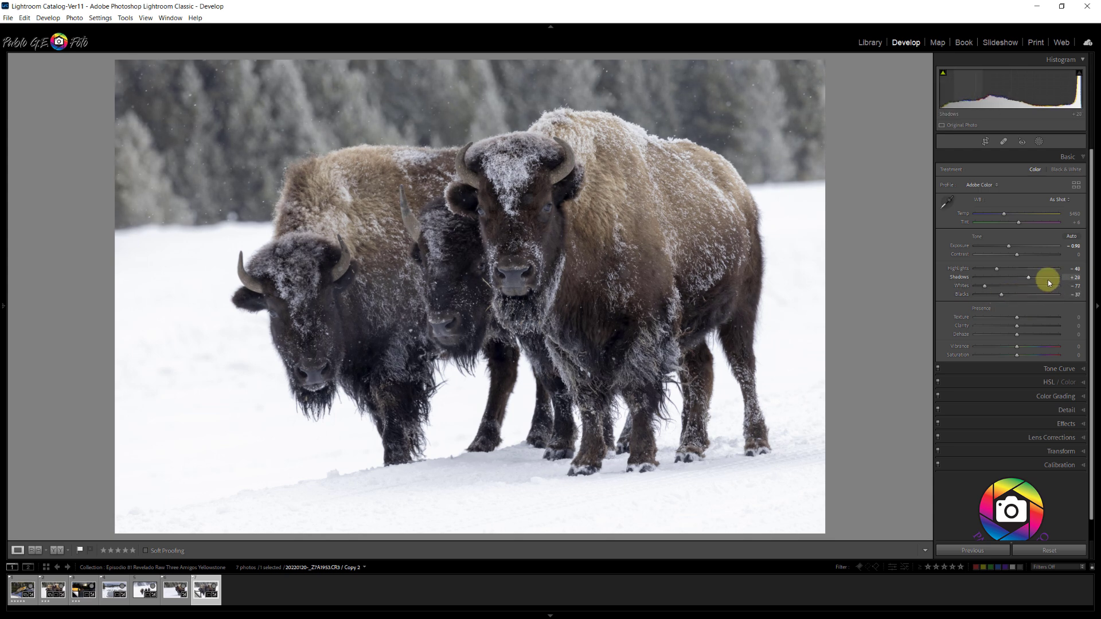
pyautogui.moveTo(1017, 257); pyautogui.dragTo(1024, 256)
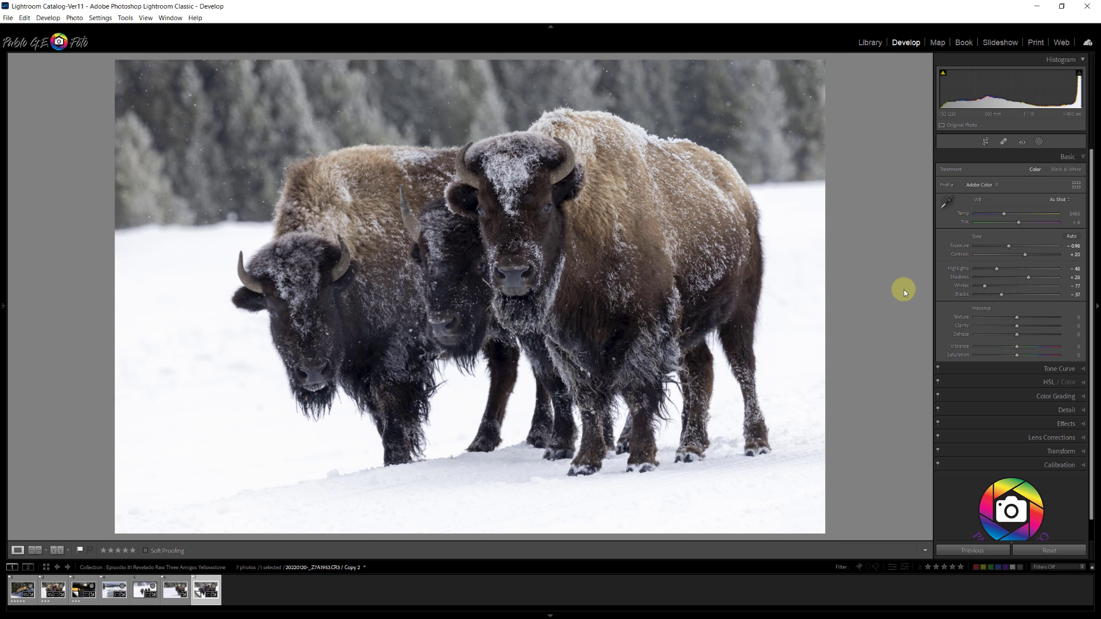
pyautogui.moveTo(1016, 346); pyautogui.dragTo(1025, 347)
# - Compare the edited bison photo with its Before version several times and return to the edited view
pyautogui.press('\\')
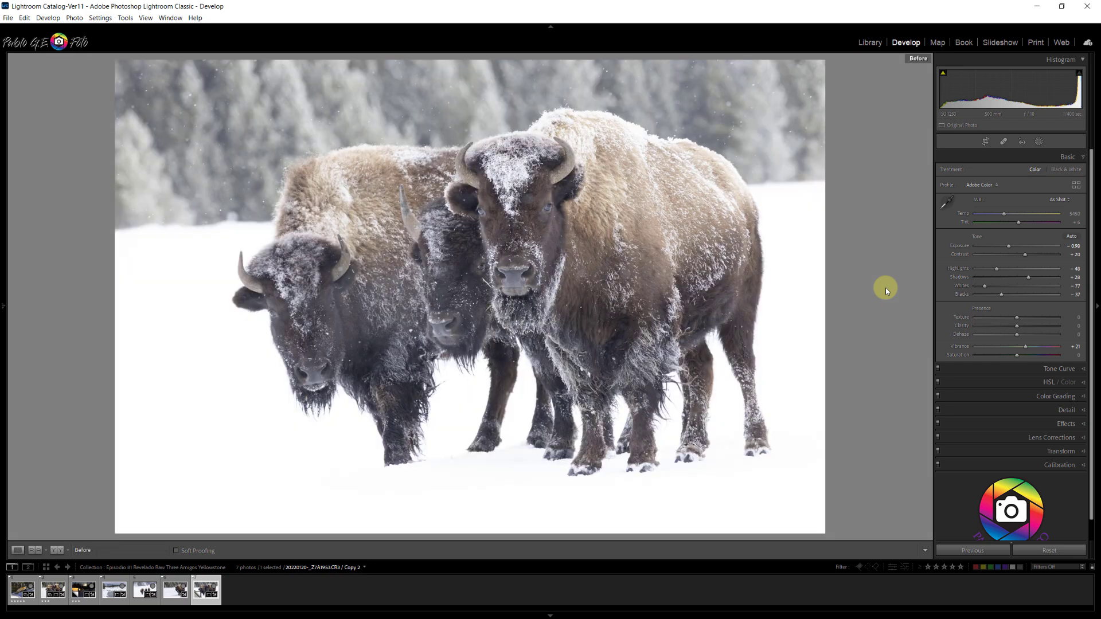
pyautogui.press('\\')
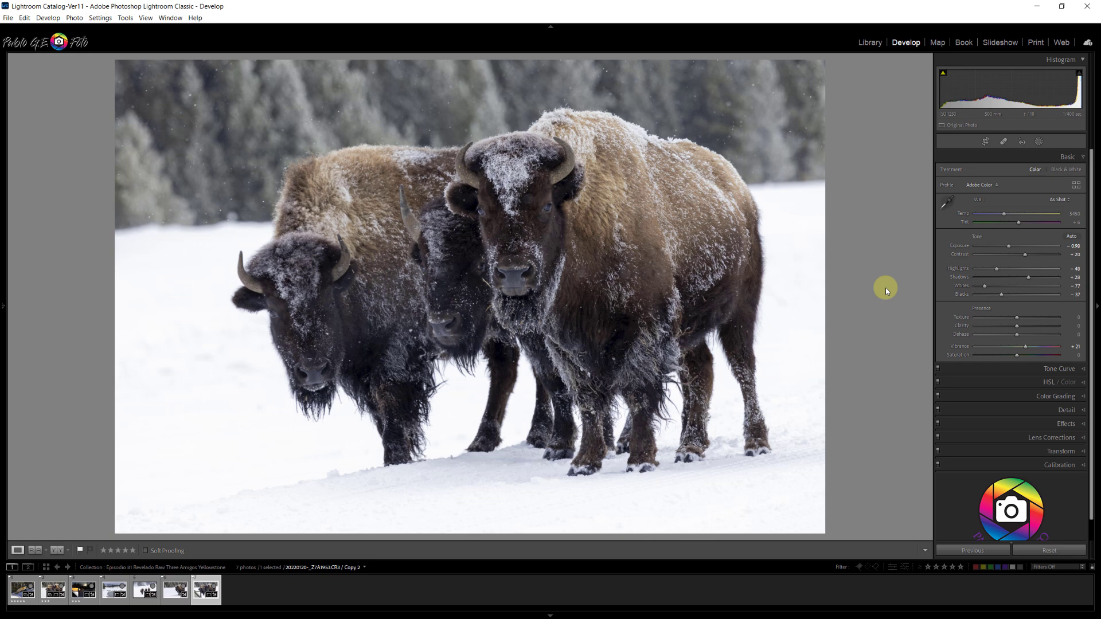
pyautogui.press('\\')
pyautogui.press('\\')
pyautogui.press('\\')
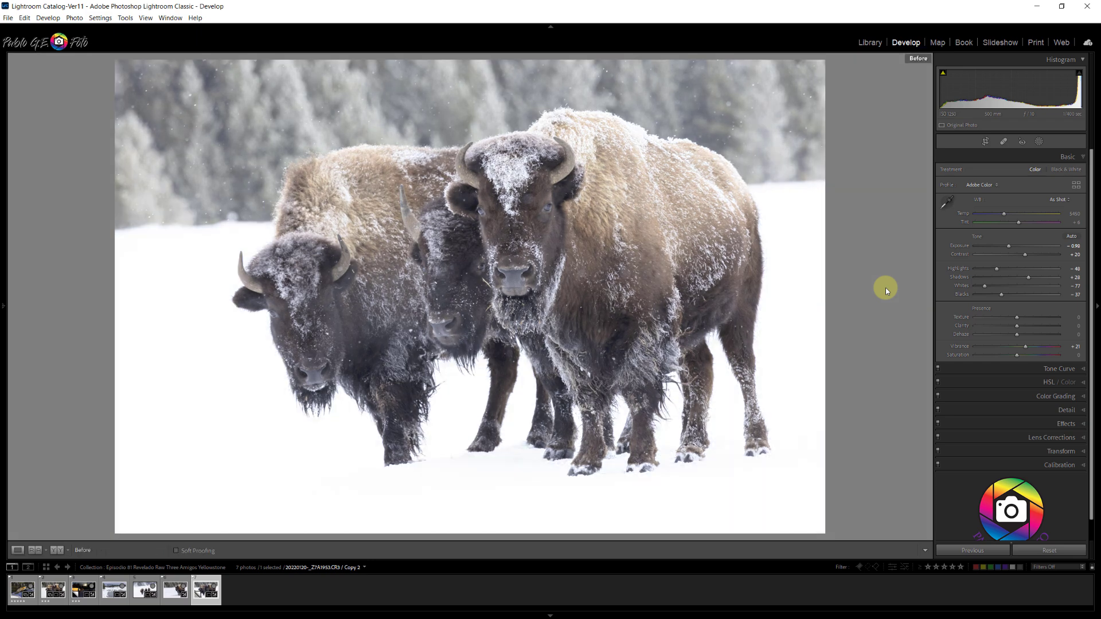
pyautogui.press('\\')
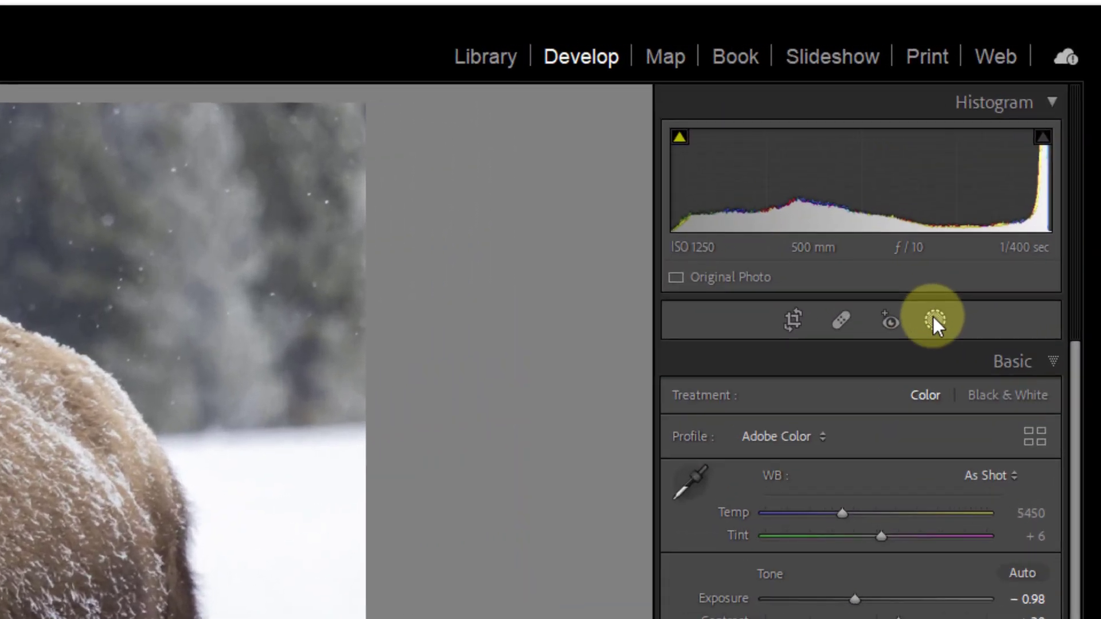
# - Create a new Select Subject mask covering the three bison
pyautogui.click(933, 319)
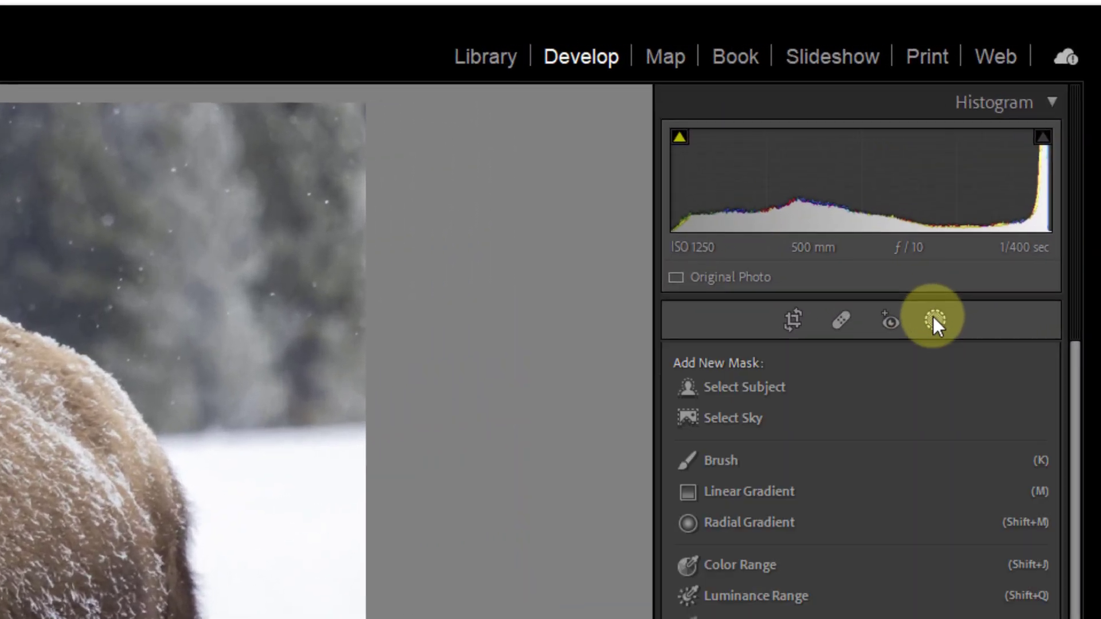
pyautogui.click(728, 387)
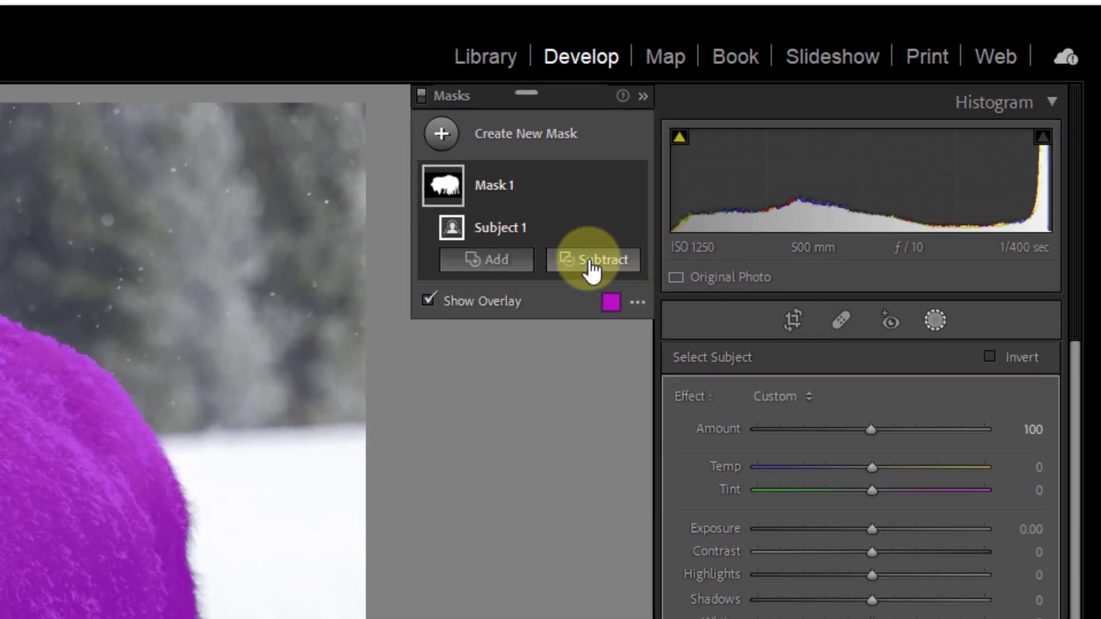
# - Subtract the snow gaps around the front bison's forelegs from the subject mask using a size 9 brush with Auto Mask
pyautogui.click(593, 265)
pyautogui.click(596, 380)
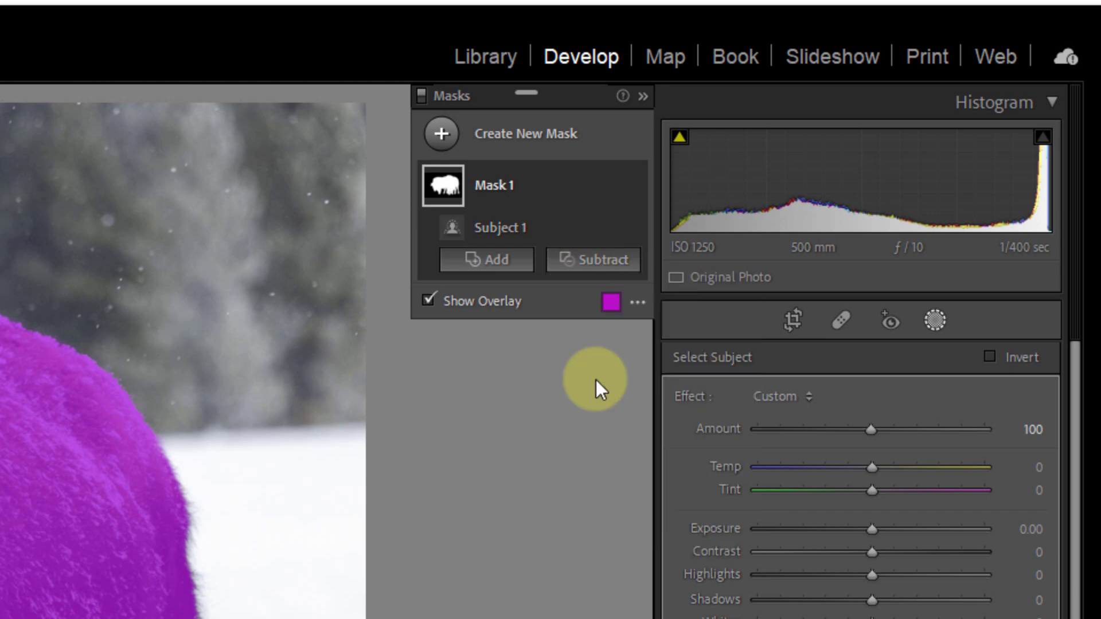
pyautogui.scroll(-9, 617, 422)
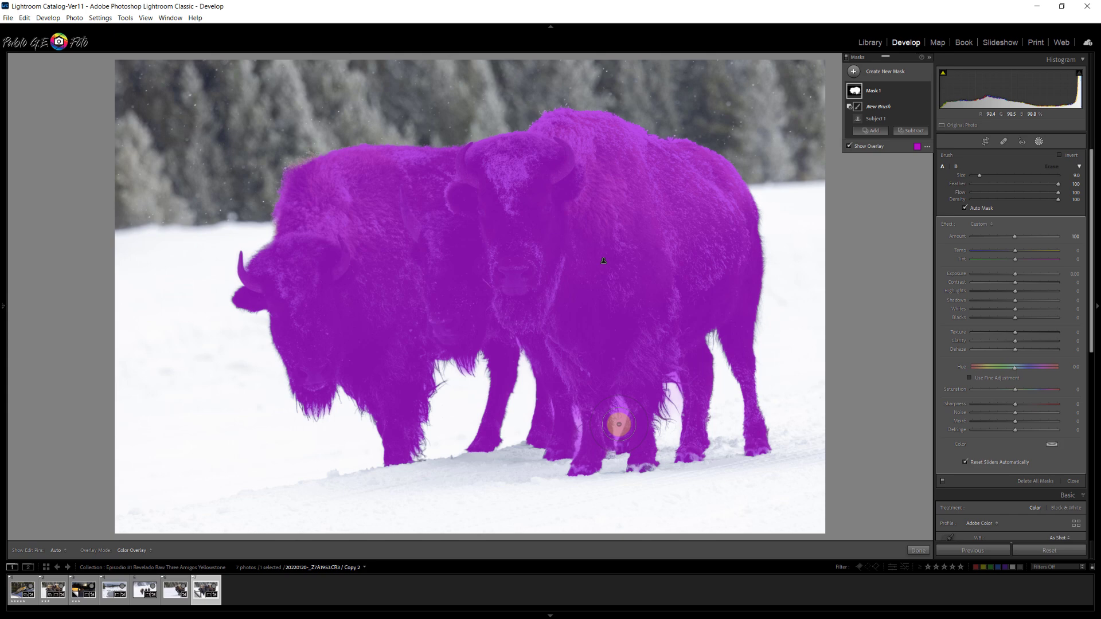
pyautogui.click(619, 424)
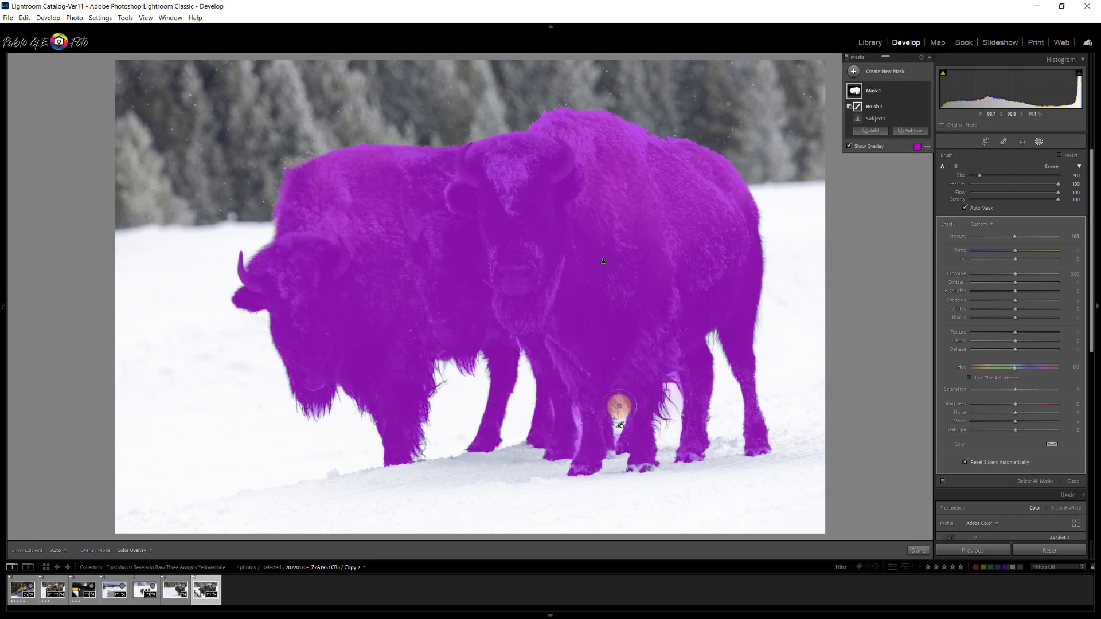
pyautogui.click(621, 406)
pyautogui.click(618, 434)
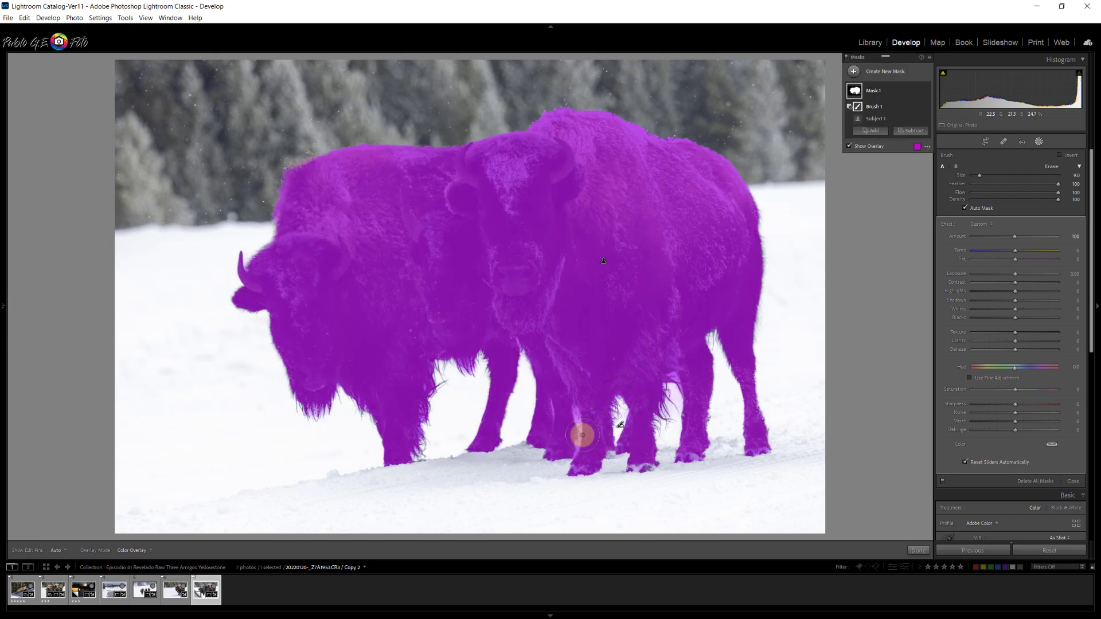
pyautogui.click(573, 418)
pyautogui.click(576, 429)
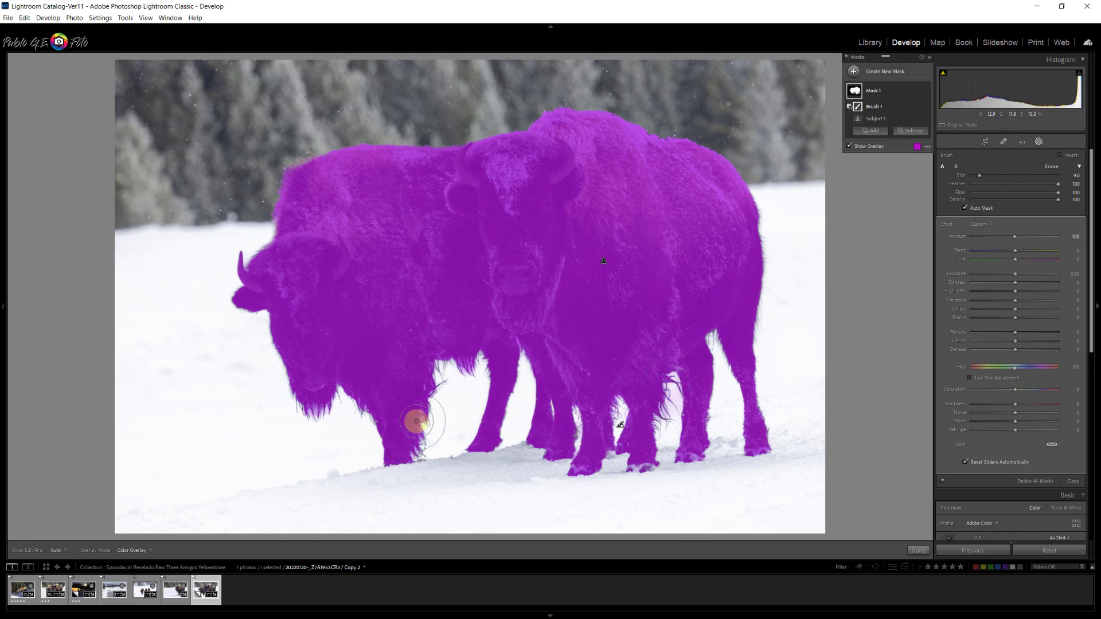
# - Subtract the small snow gaps between the shaggy hairs on the rear edge of the left bison's foreleg from the subject mask
pyautogui.press('z')
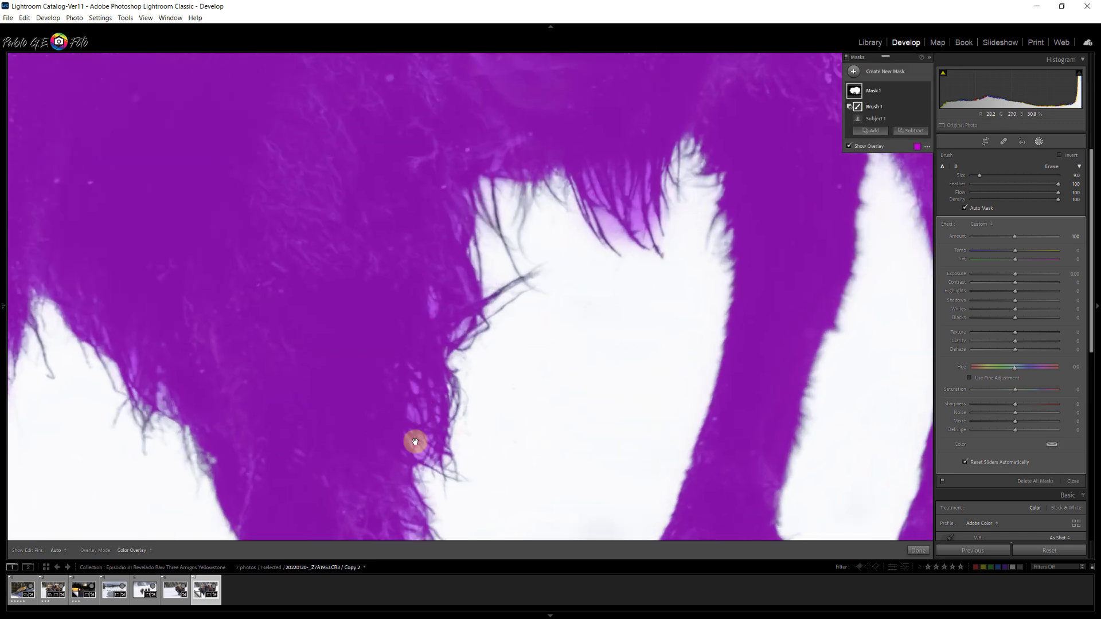
pyautogui.click(415, 388)
pyautogui.press('h')
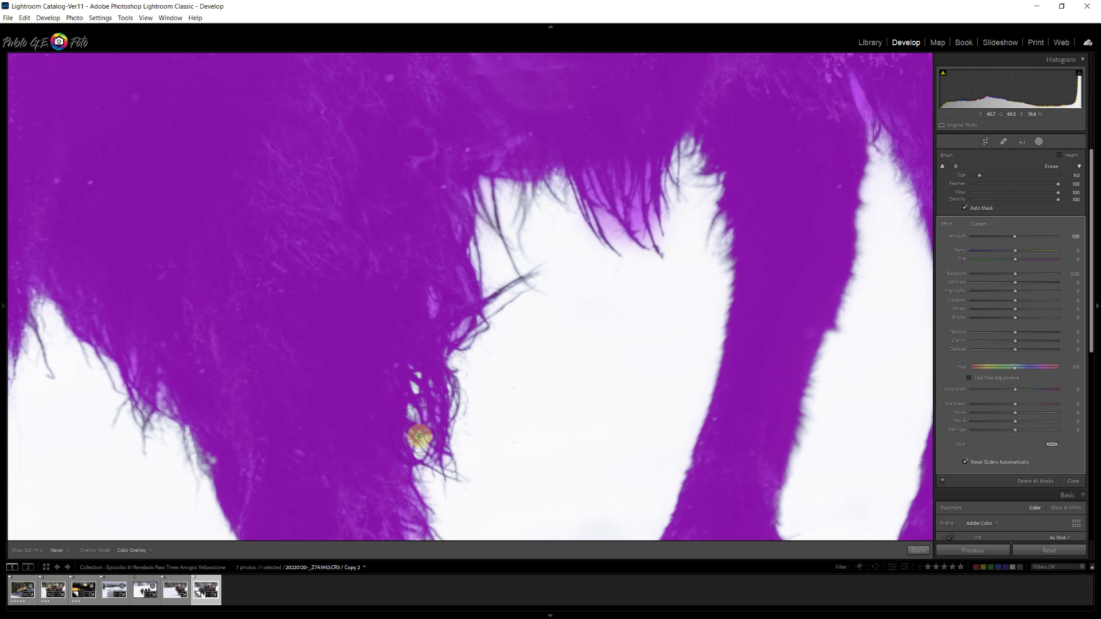
pyautogui.moveTo(419, 436); pyautogui.dragTo(437, 412)
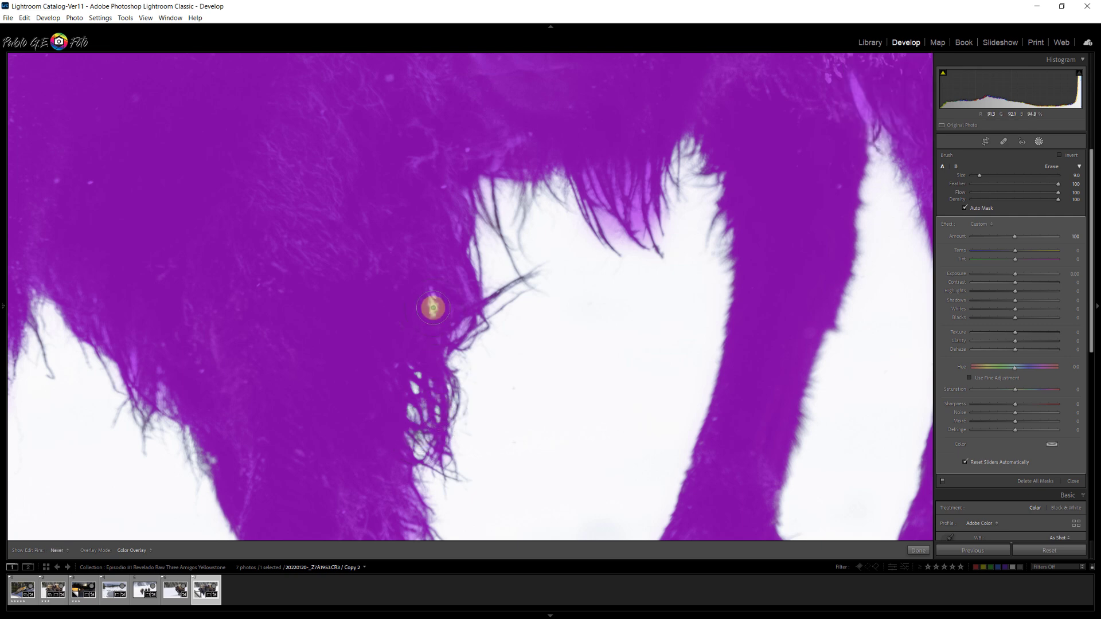
pyautogui.press('h')
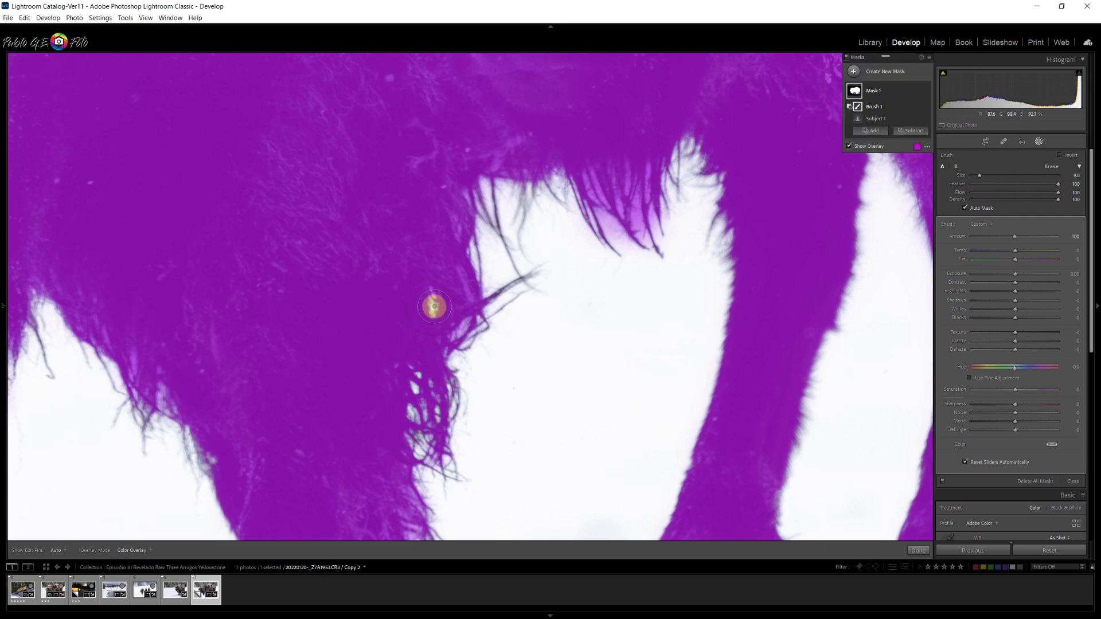
# - Subtract the snow showing between the hanging hair strands beneath the middle bison from the subject mask
pyautogui.click(646, 190)
pyautogui.click(599, 193)
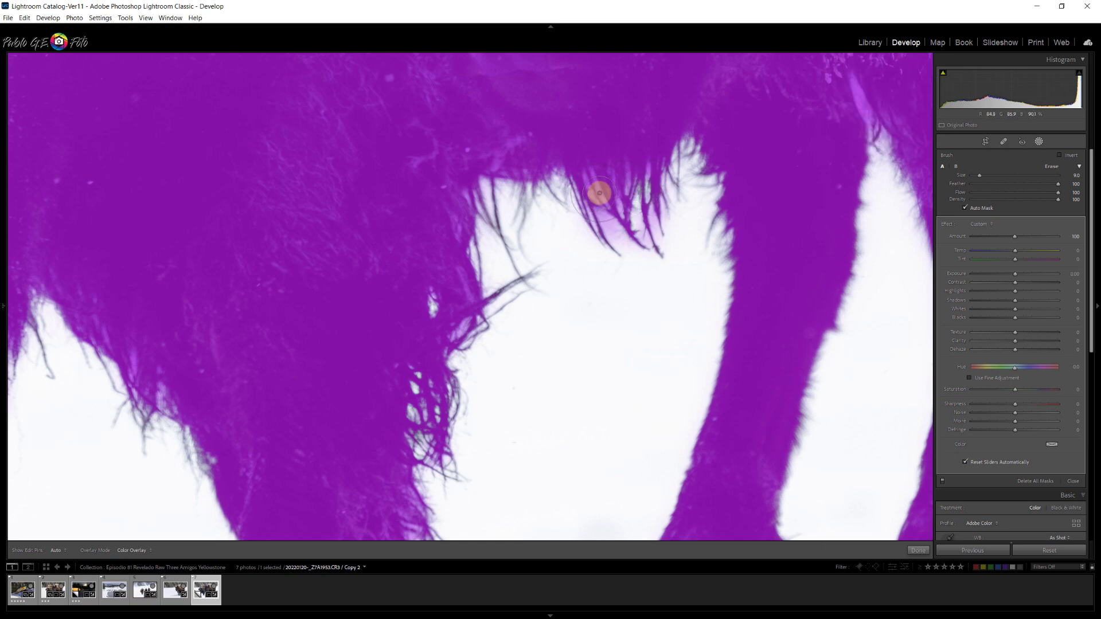
pyautogui.moveTo(599, 193)
pyautogui.mouseDown()
pyautogui.moveTo(626, 243)
pyautogui.moveTo(659, 227)
pyautogui.moveTo(622, 210)
pyautogui.mouseUp()
pyautogui.click(615, 229)
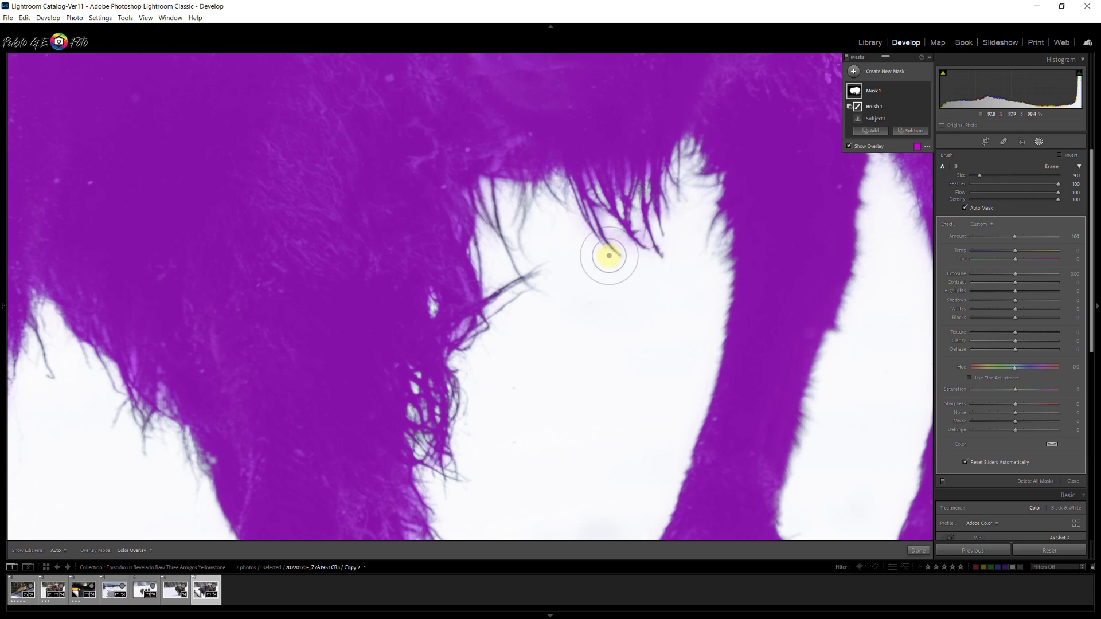
pyautogui.press('z')
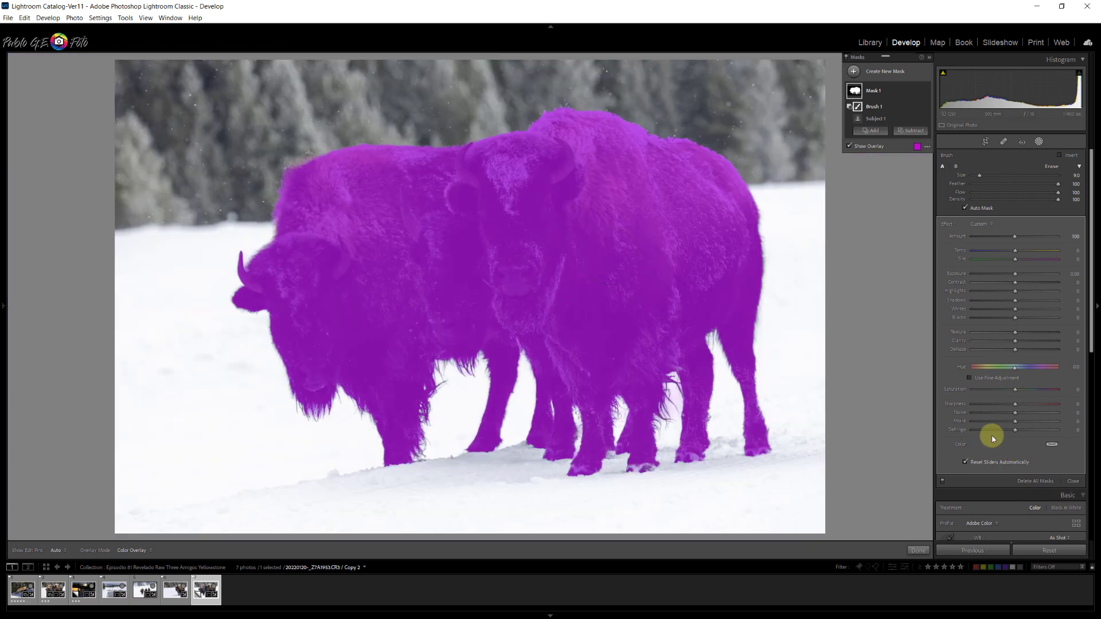
# - Subtract the snow between the beard hairs under the left bison's chin from the subject mask
pyautogui.press('z')
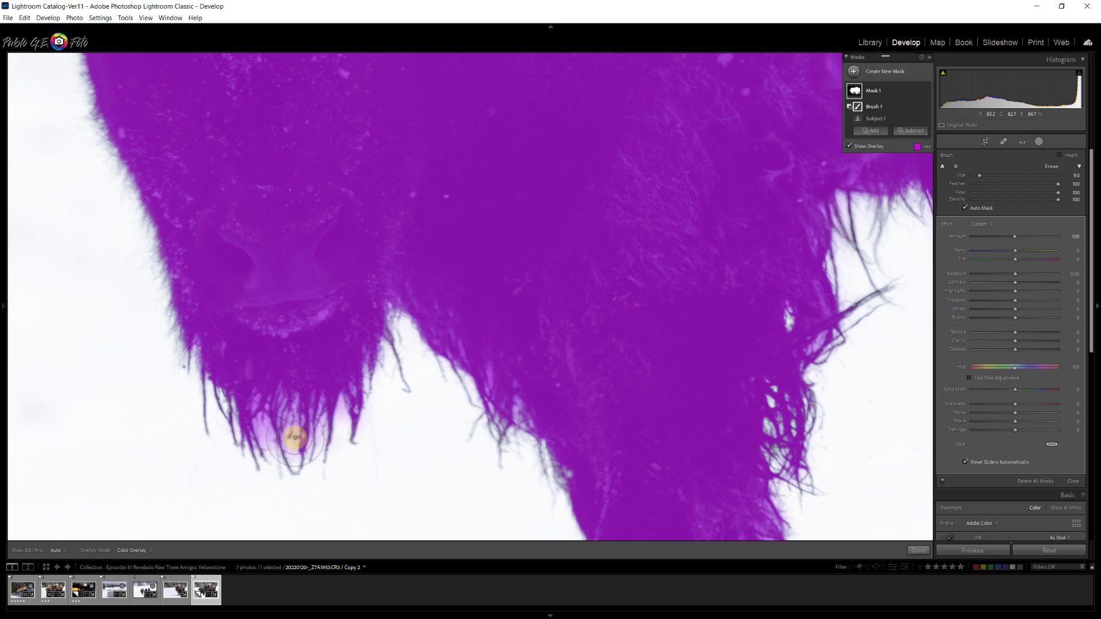
pyautogui.moveTo(322, 434)
pyautogui.mouseDown()
pyautogui.moveTo(276, 442)
pyautogui.moveTo(295, 446)
pyautogui.moveTo(261, 436)
pyautogui.moveTo(255, 405)
pyautogui.moveTo(293, 408)
pyautogui.moveTo(296, 431)
pyautogui.mouseUp()
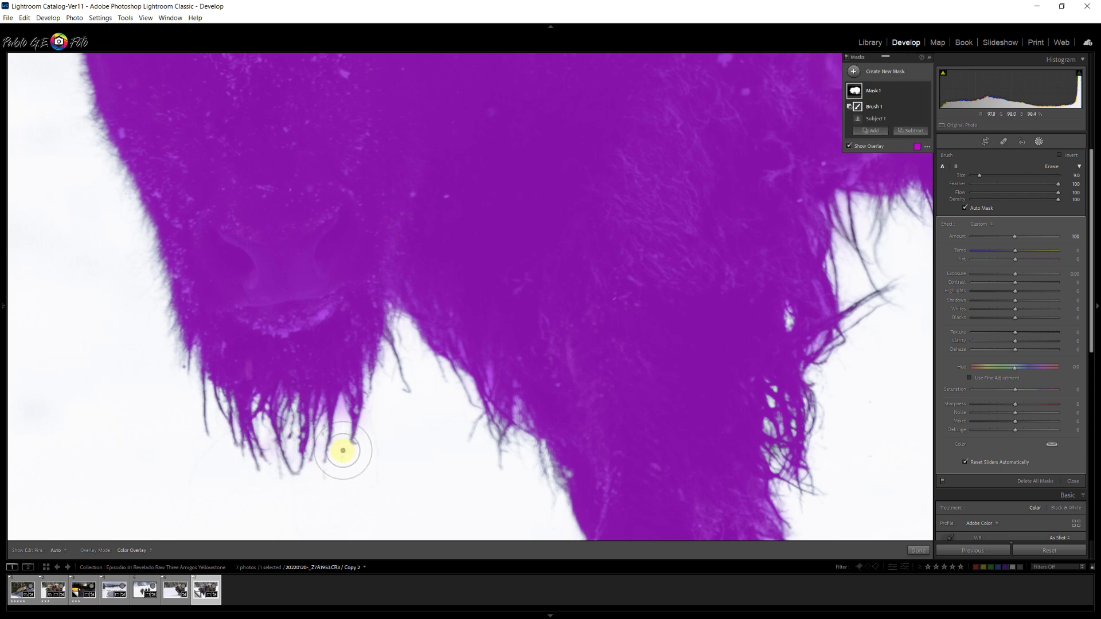
pyautogui.press('z')
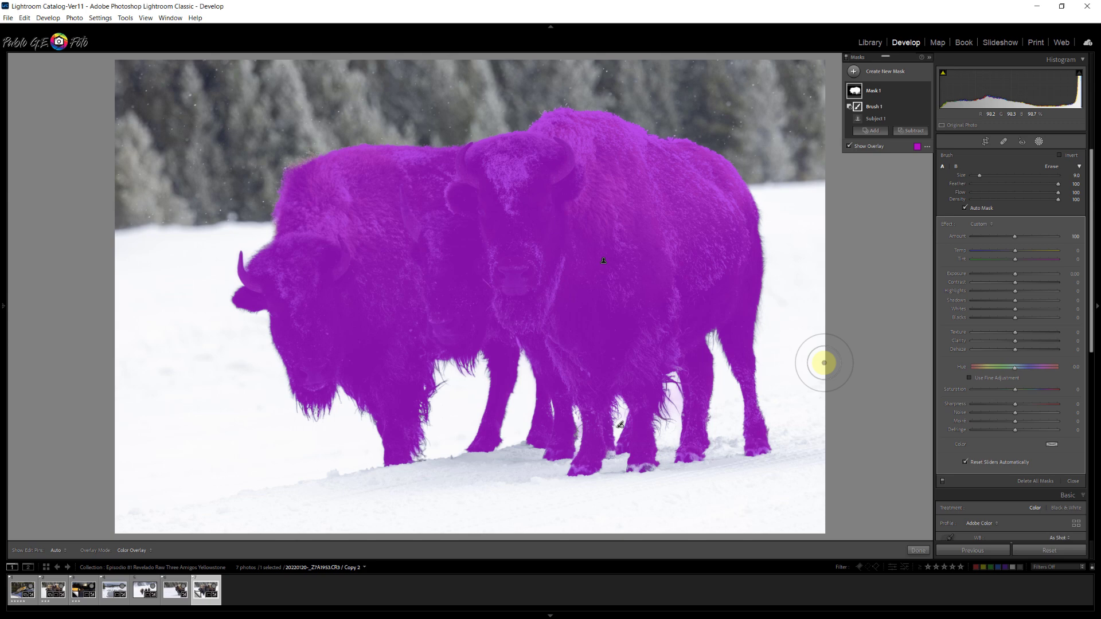
# - Set the bison mask to Texture 29, Clarity 24, Shadows 23, Saturation 18 and Temp 9
pyautogui.moveTo(1015, 333)
pyautogui.mouseDown()
pyautogui.moveTo(1034, 332)
pyautogui.moveTo(1014, 340)
pyautogui.moveTo(1025, 340)
pyautogui.mouseUp()
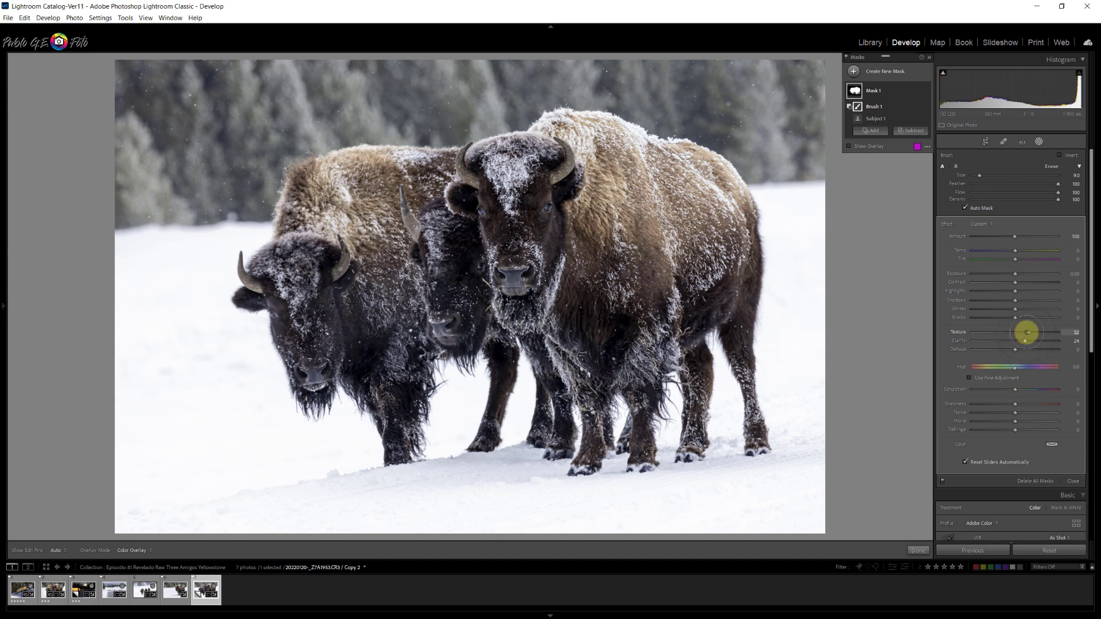
pyautogui.moveTo(1027, 333); pyautogui.dragTo(1025, 332)
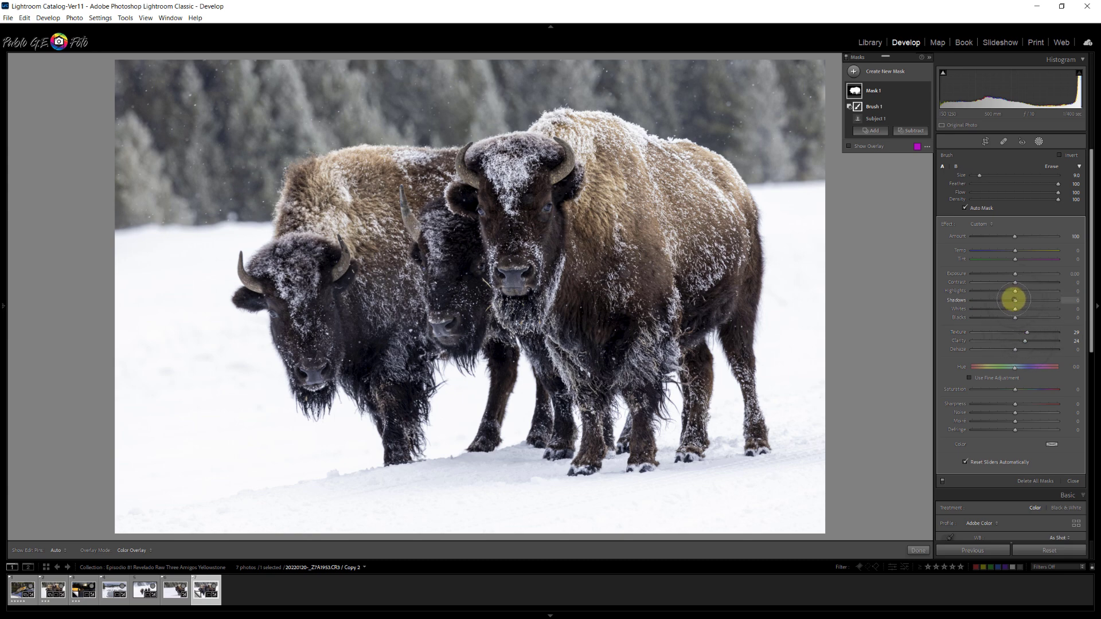
pyautogui.moveTo(1012, 299); pyautogui.dragTo(1023, 300)
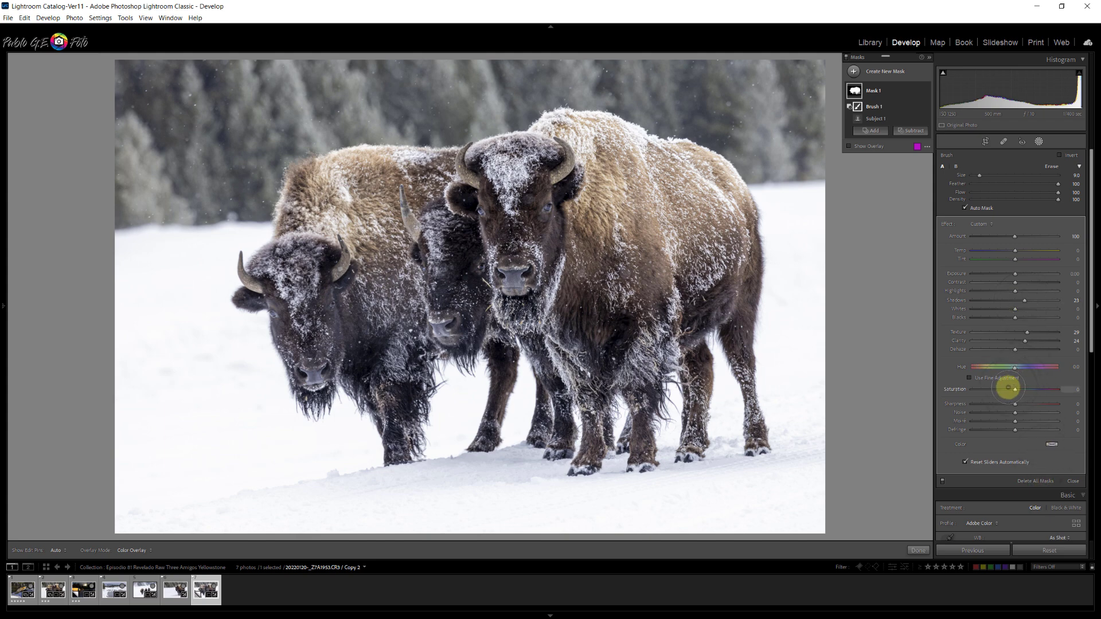
pyautogui.moveTo(1015, 390); pyautogui.dragTo(1023, 389)
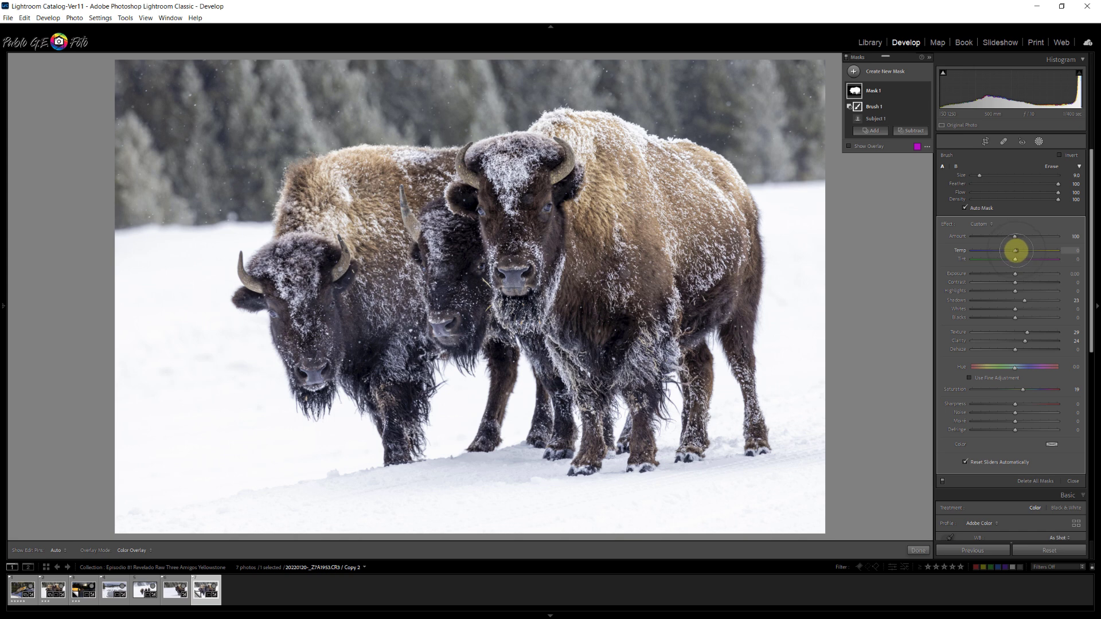
pyautogui.moveTo(1015, 251); pyautogui.dragTo(1020, 250)
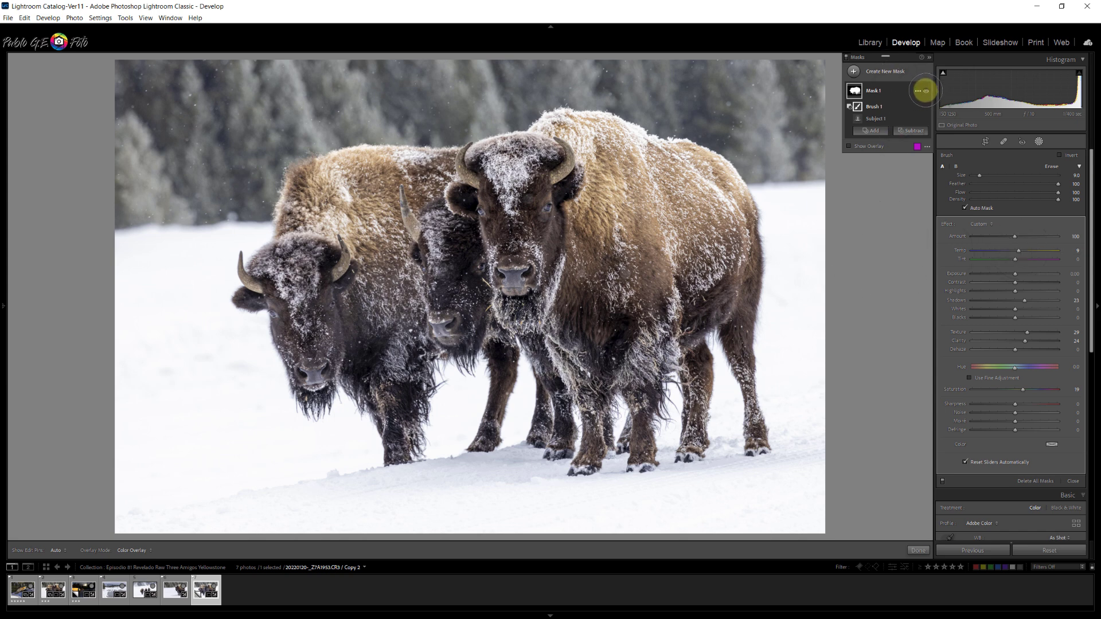
# - Compare the photo with the bison mask's adjustments hidden and shown several times, leaving the mask visible
pyautogui.click(925, 91)
pyautogui.click(925, 91)
pyautogui.click(926, 90)
pyautogui.click(926, 91)
pyautogui.click(925, 90)
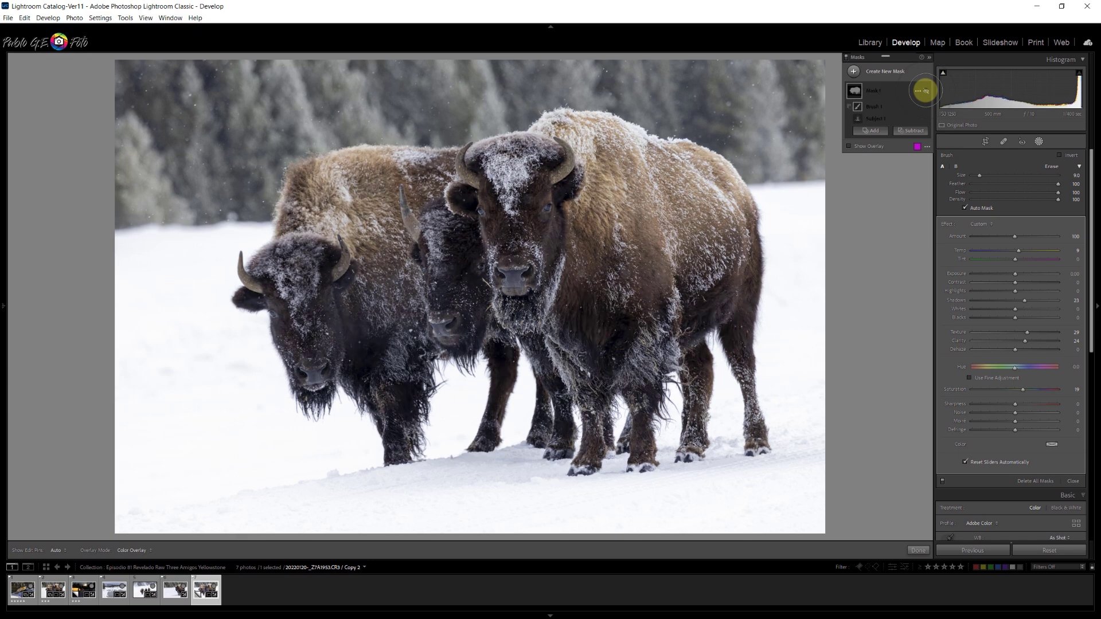
pyautogui.click(925, 91)
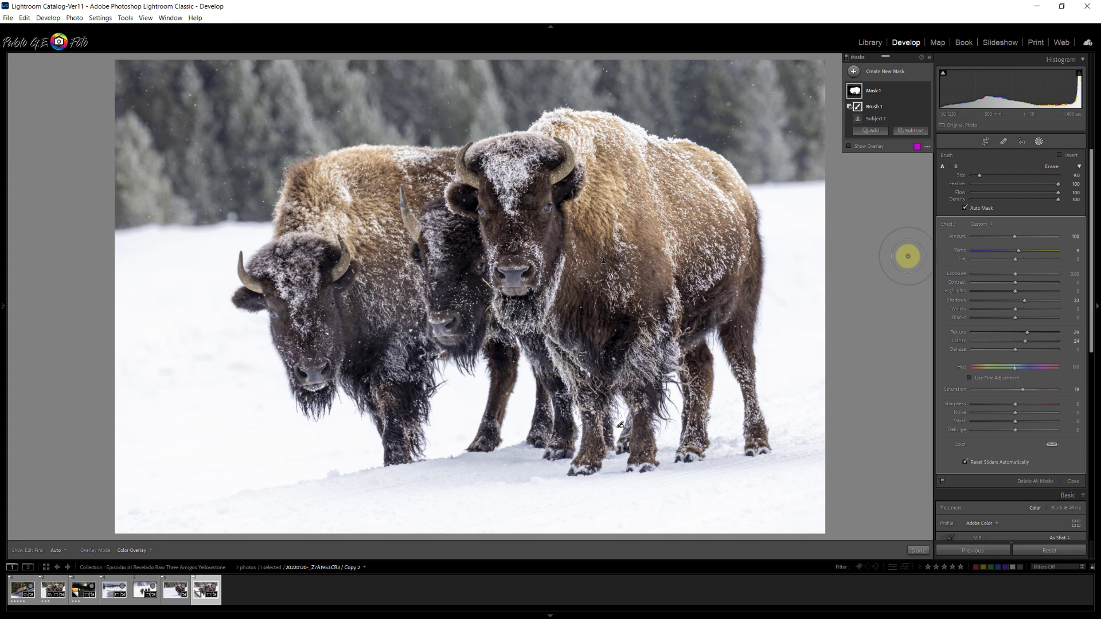
# - Duplicate and invert Mask 1 to create a mask covering the background and snow
pyautogui.click(881, 90)
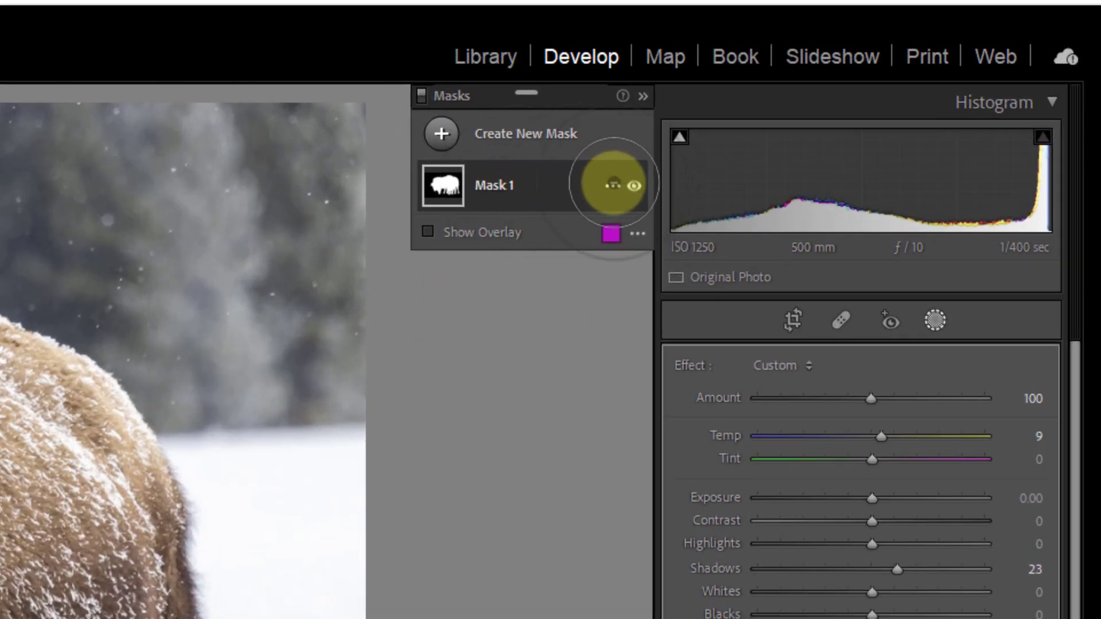
pyautogui.click(609, 185)
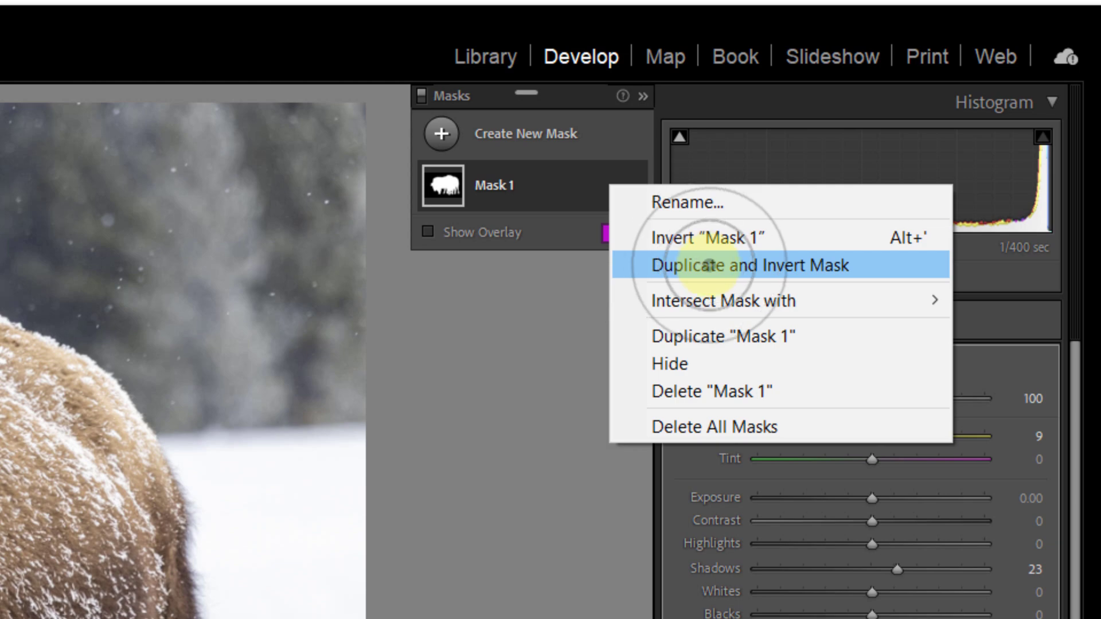
pyautogui.click(709, 265)
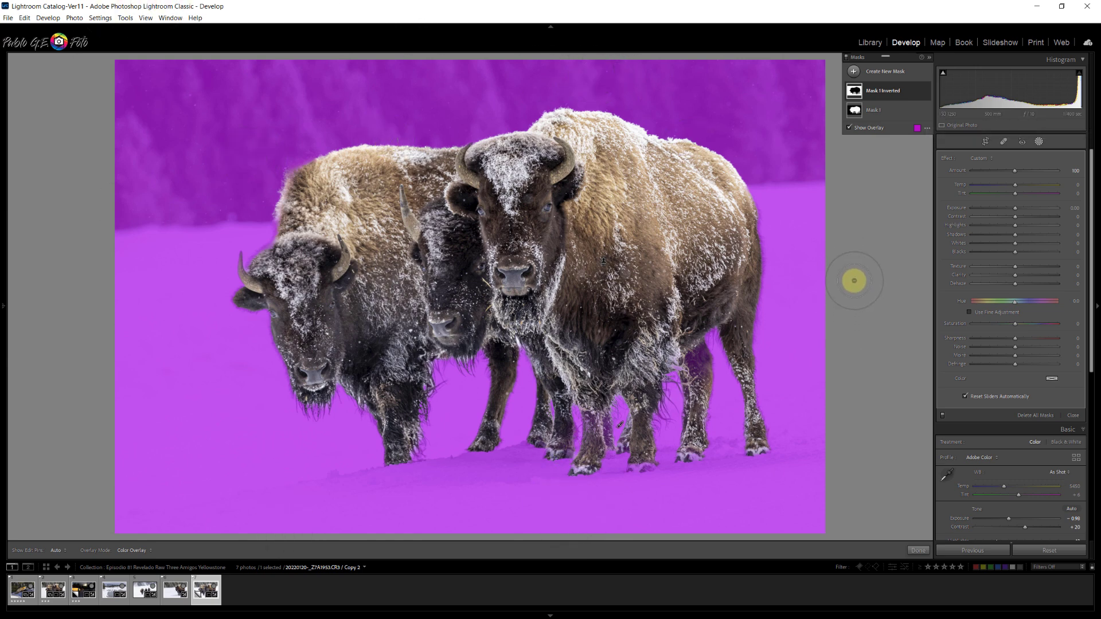
# - Hide the overlay and set the inverted background mask to Temp -8 and Shadows -36, with slightly reduced Clarity
pyautogui.click(1032, 162)
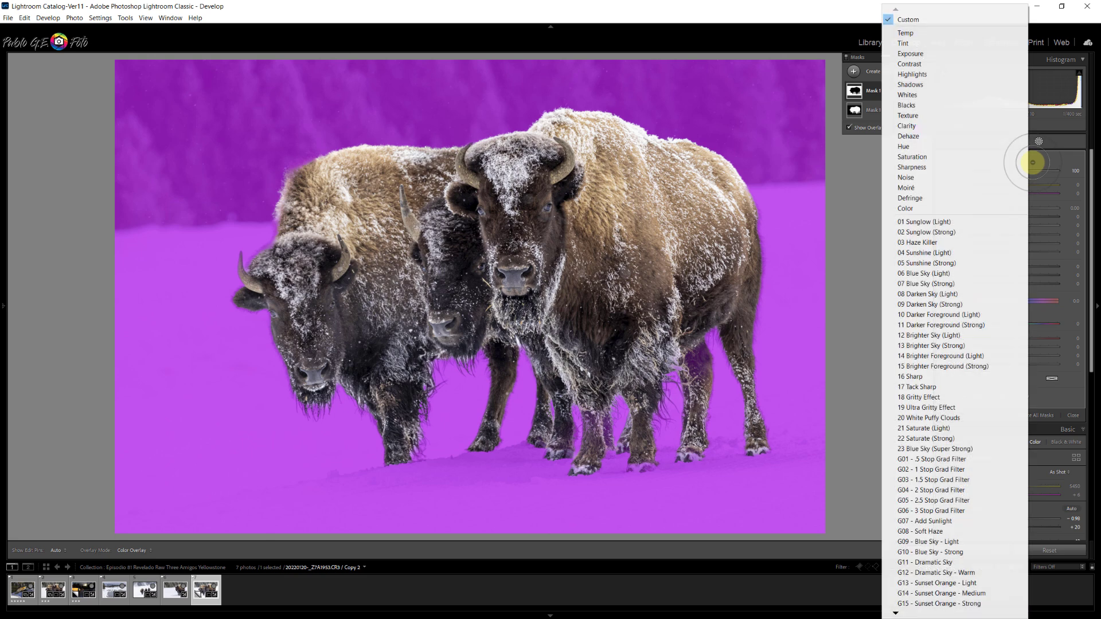
pyautogui.click(860, 204)
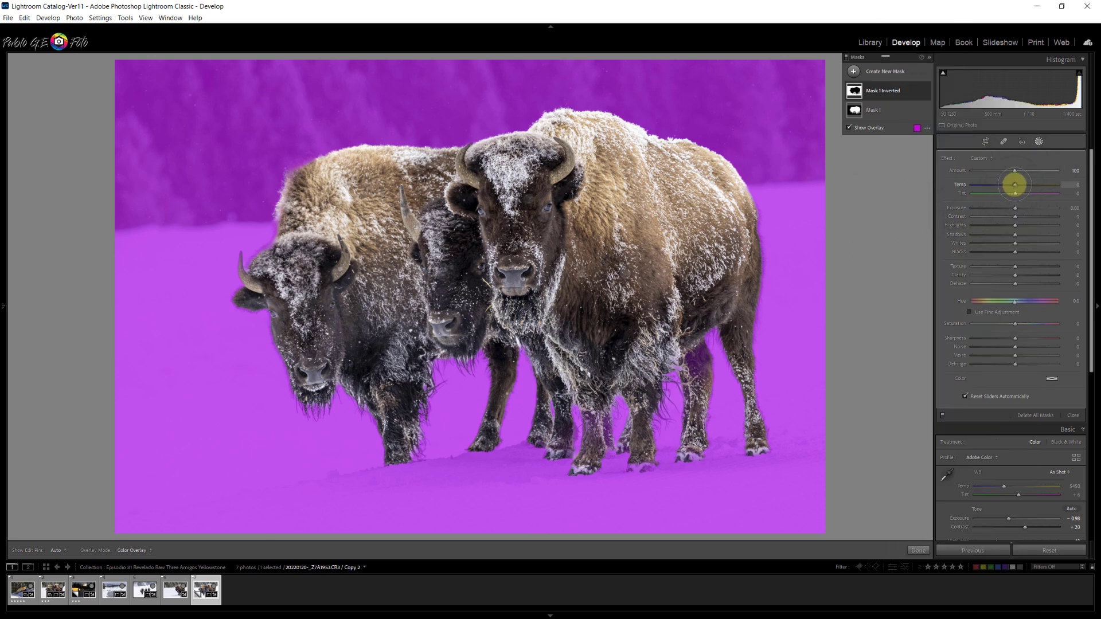
pyautogui.press('o')
pyautogui.moveTo(1014, 184); pyautogui.dragTo(1010, 184)
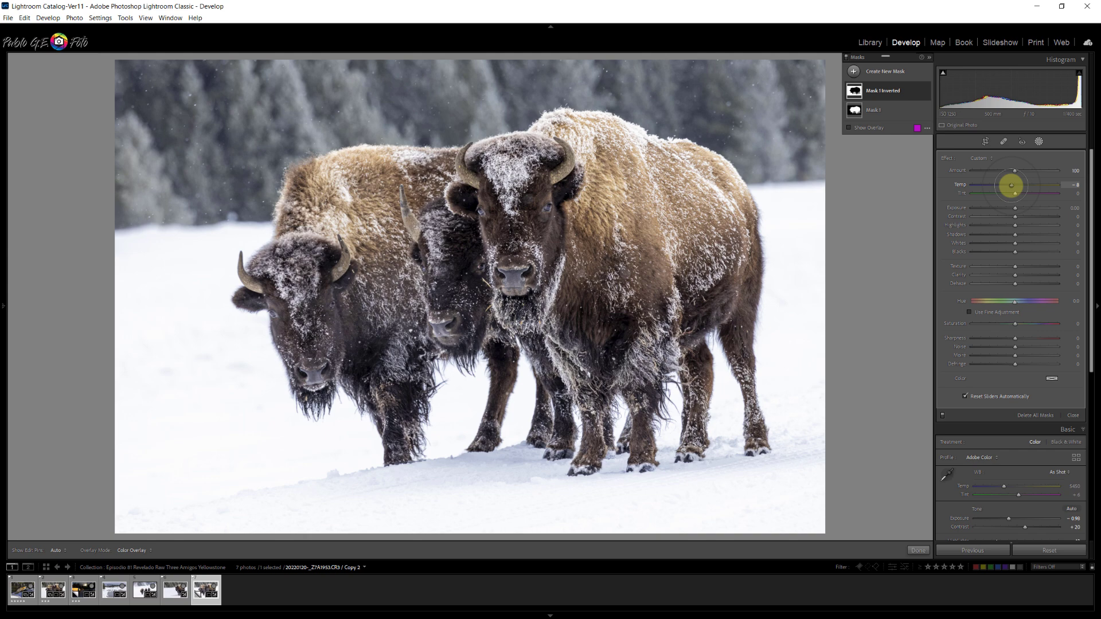
pyautogui.moveTo(1015, 235); pyautogui.dragTo(999, 235)
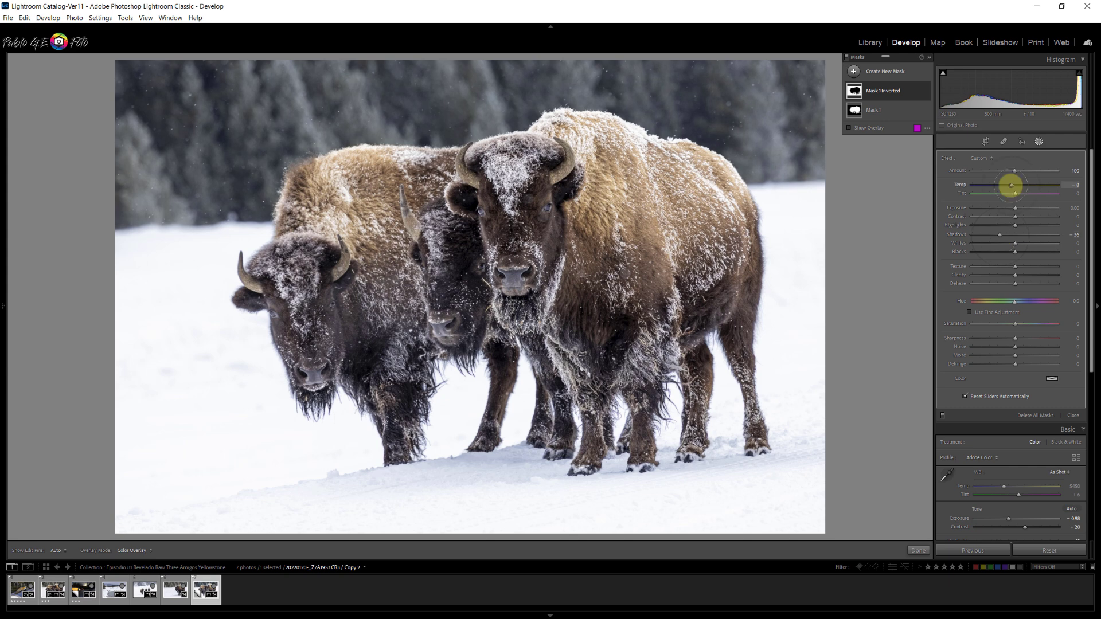
pyautogui.moveTo(1014, 275); pyautogui.dragTo(1011, 275)
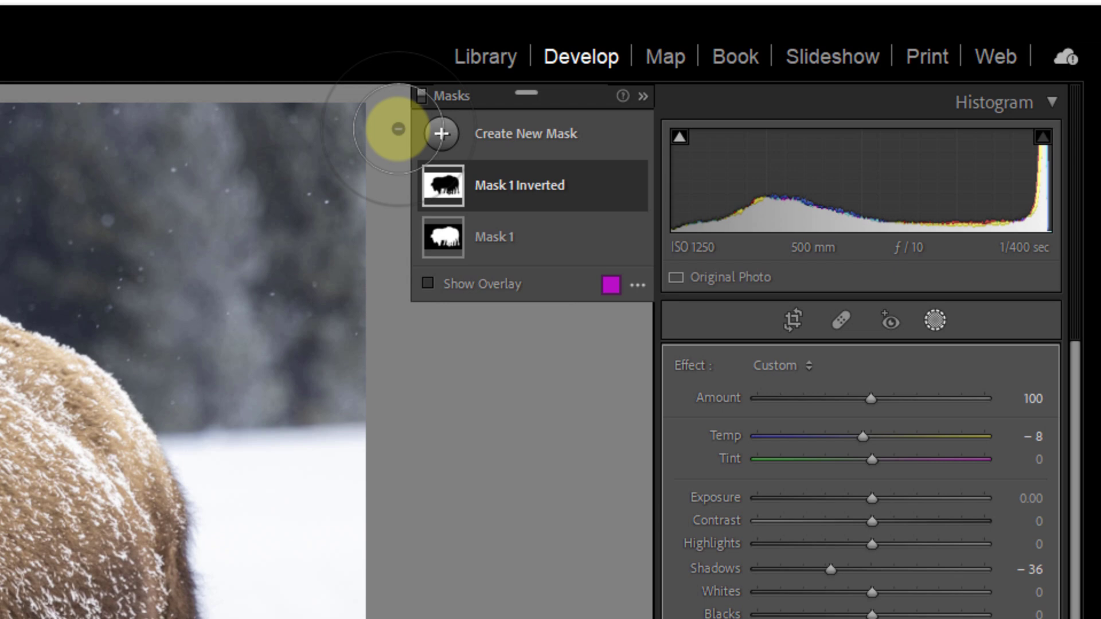
# - Create a radial gradient mask with Feather 37 as a tall oval over the middle bison's head
pyautogui.click(852, 71)
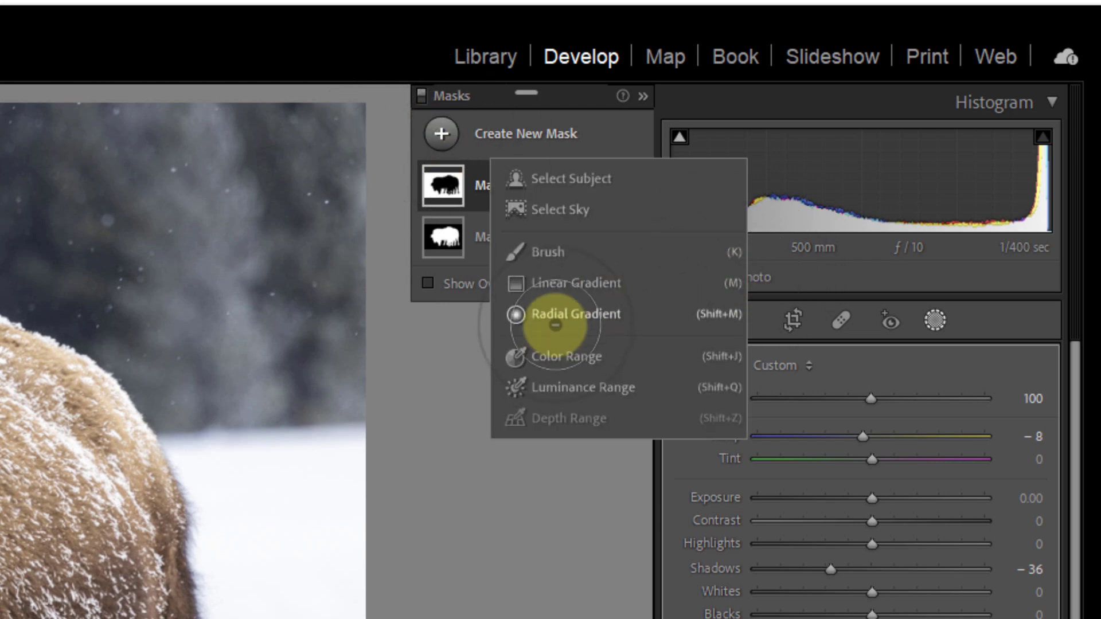
pyautogui.click(553, 307)
pyautogui.click(553, 308)
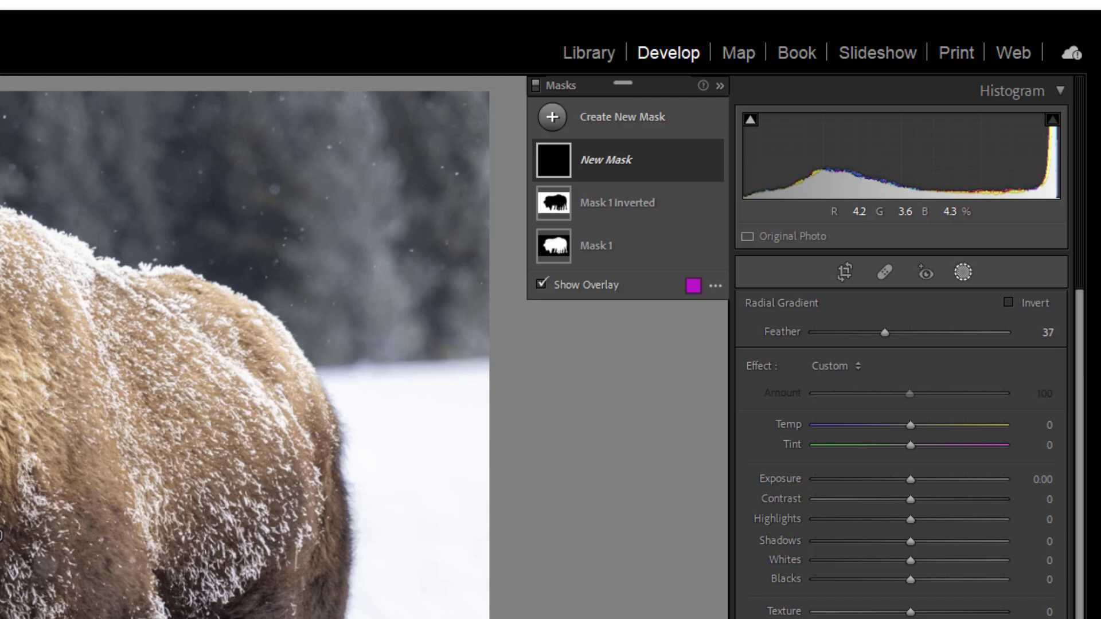
pyautogui.moveTo(453, 255); pyautogui.dragTo(499, 325)
pyautogui.moveTo(452, 256); pyautogui.dragTo(493, 275)
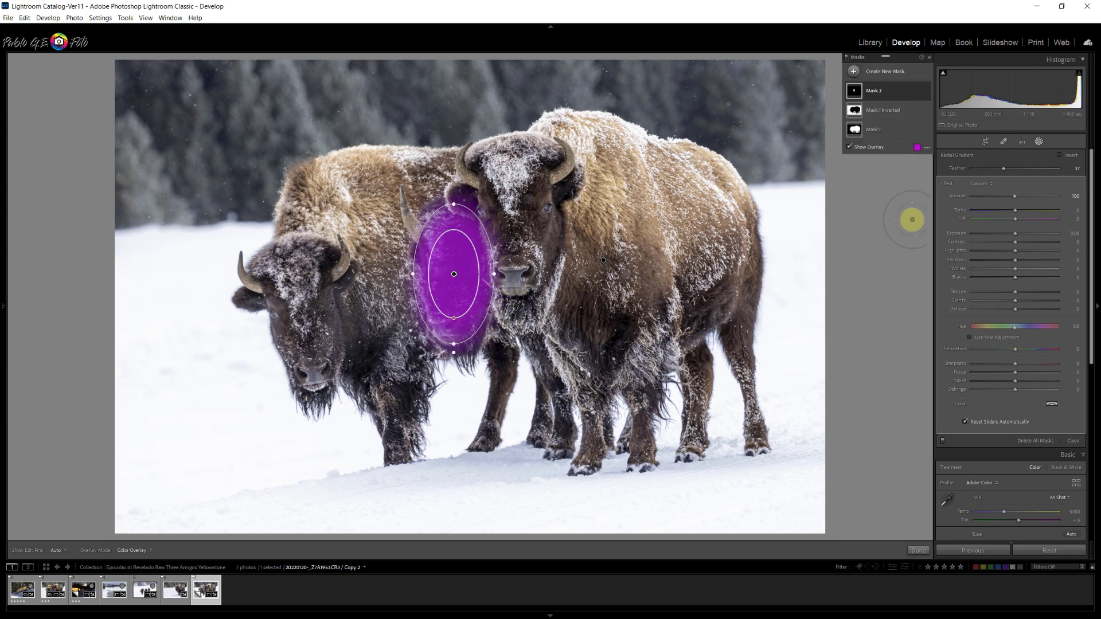
# - Hide the overlay and set the radial mask to Exposure 0.54, Contrast 8 and Clarity 12
pyautogui.press('o')
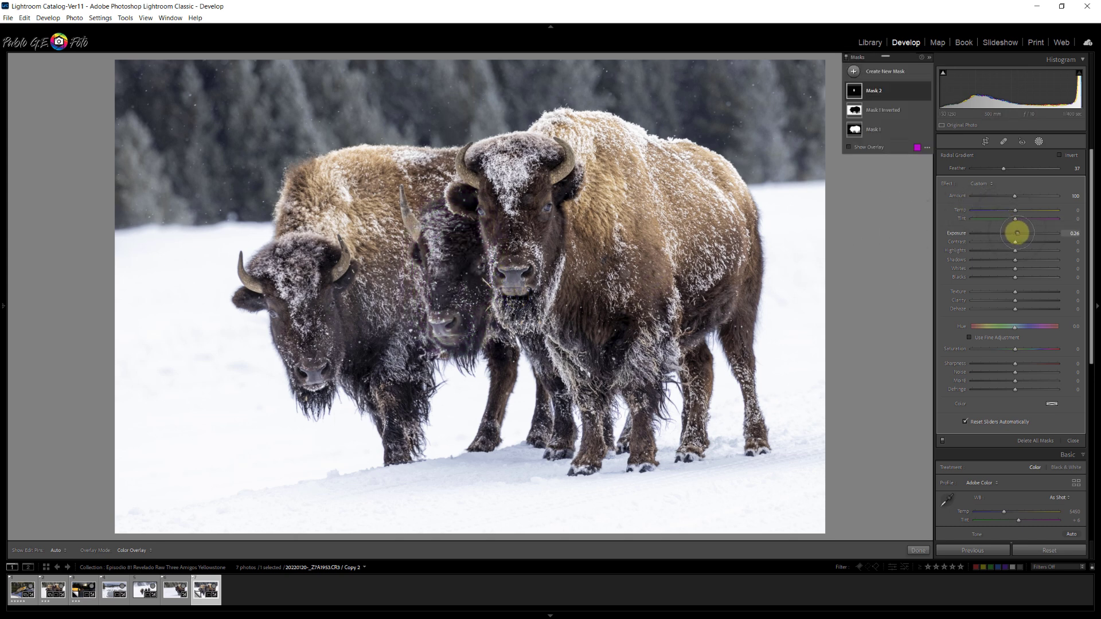
pyautogui.moveTo(1015, 232); pyautogui.dragTo(1018, 232)
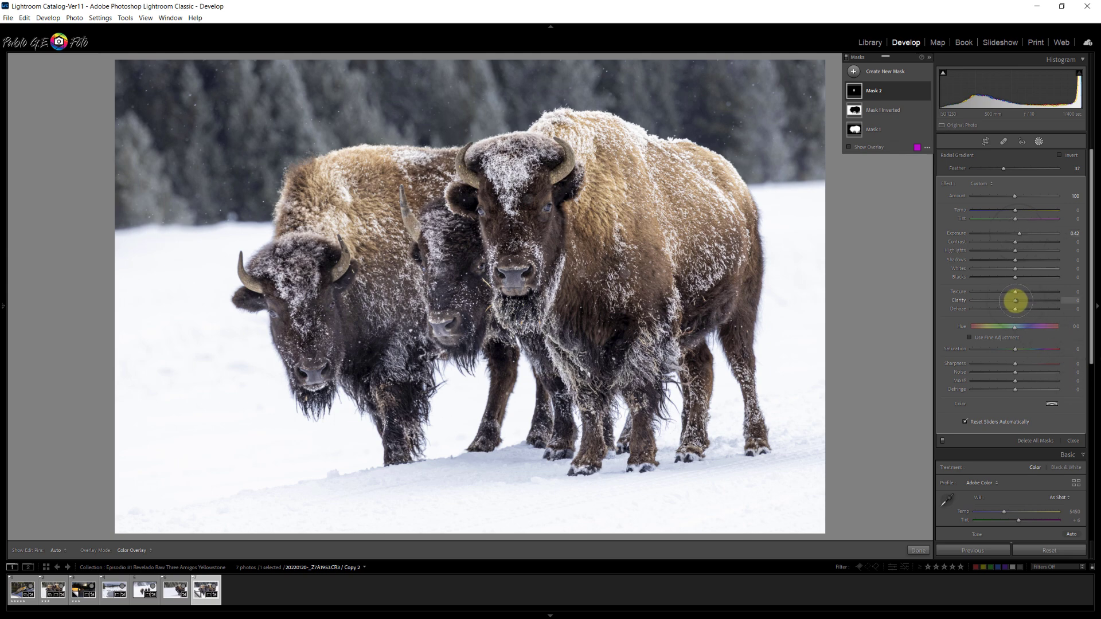
pyautogui.moveTo(1014, 299); pyautogui.dragTo(1020, 301)
pyautogui.moveTo(1015, 241); pyautogui.dragTo(1021, 233)
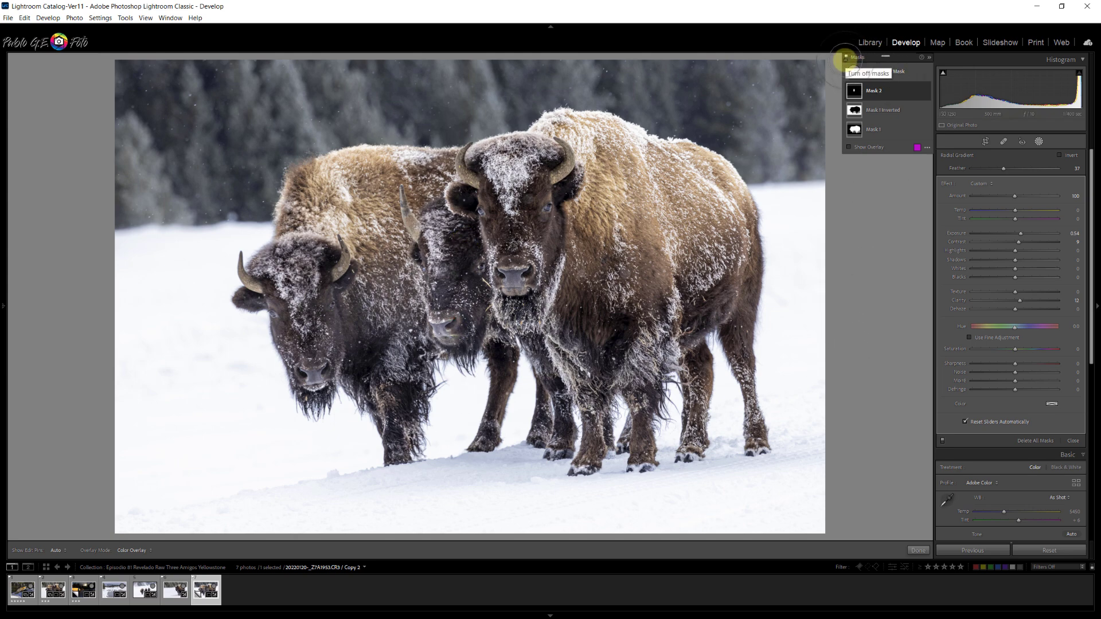
# - Turn all masks off and back on to compare their combined effect, and finish masking
pyautogui.click(845, 58)
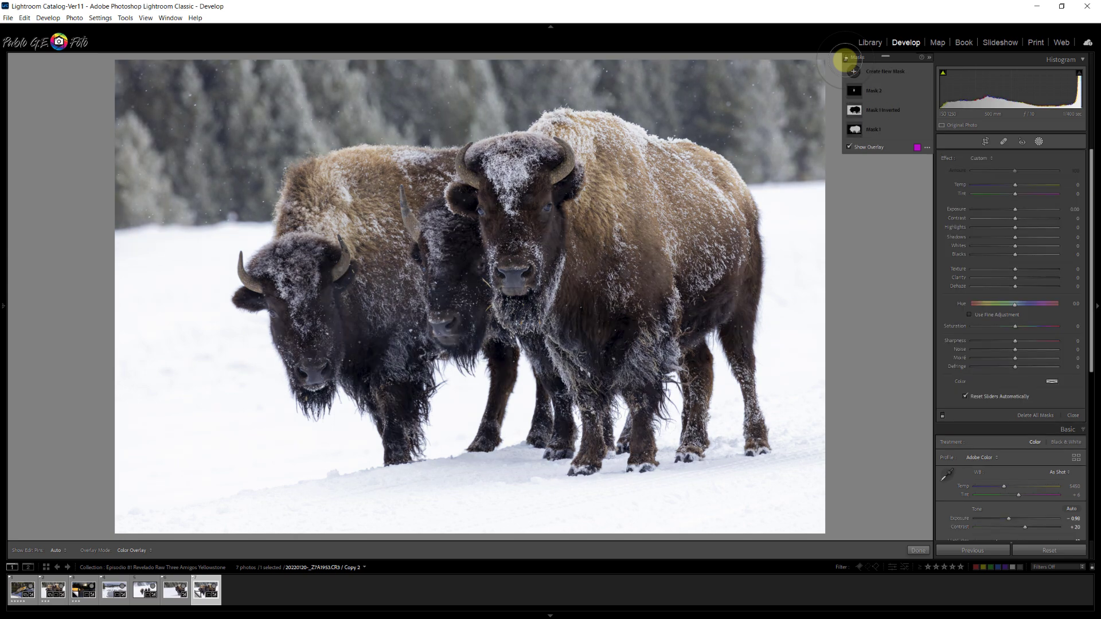
pyautogui.click(845, 57)
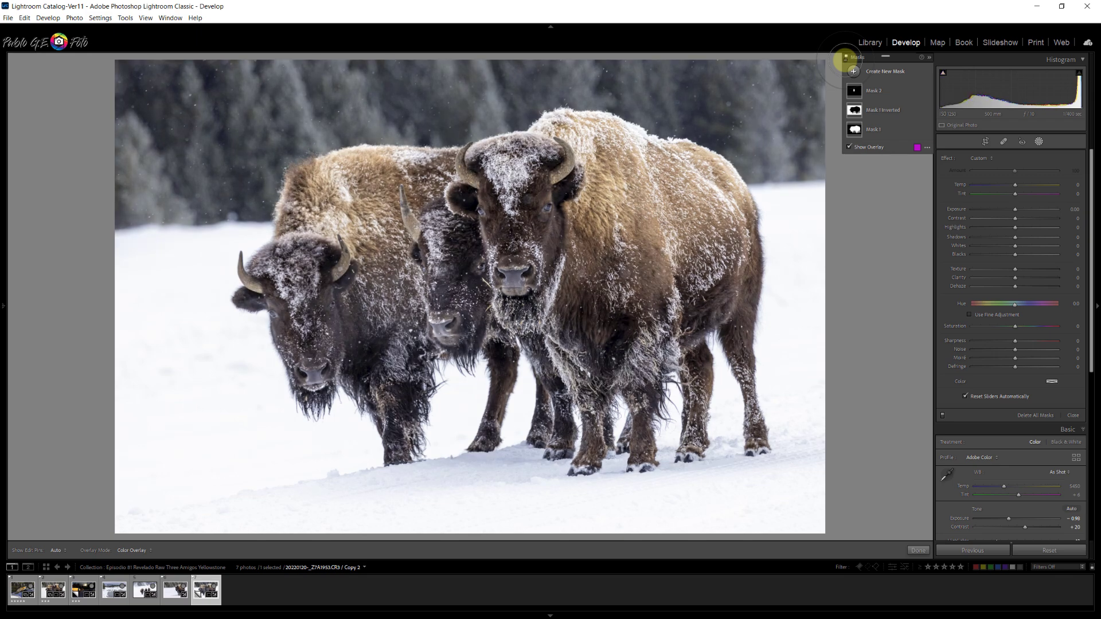
pyautogui.click(918, 550)
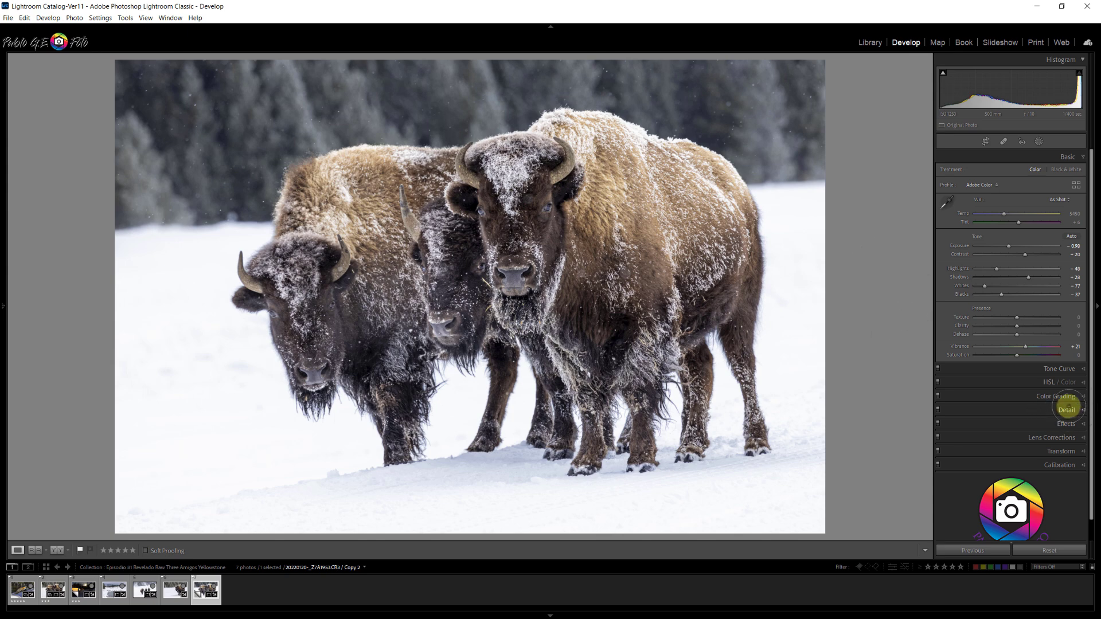
# - Sharpen the photo with Amount 85 and Detail 44, judging the effect on the front bison's eye and fur
pyautogui.click(1066, 410)
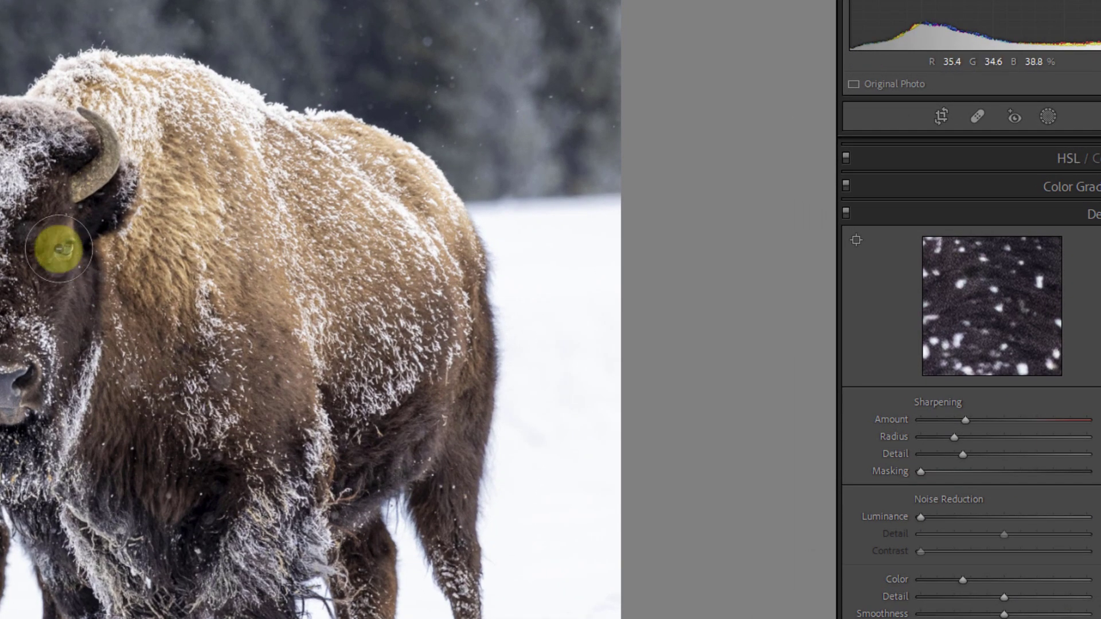
pyautogui.click(59, 252)
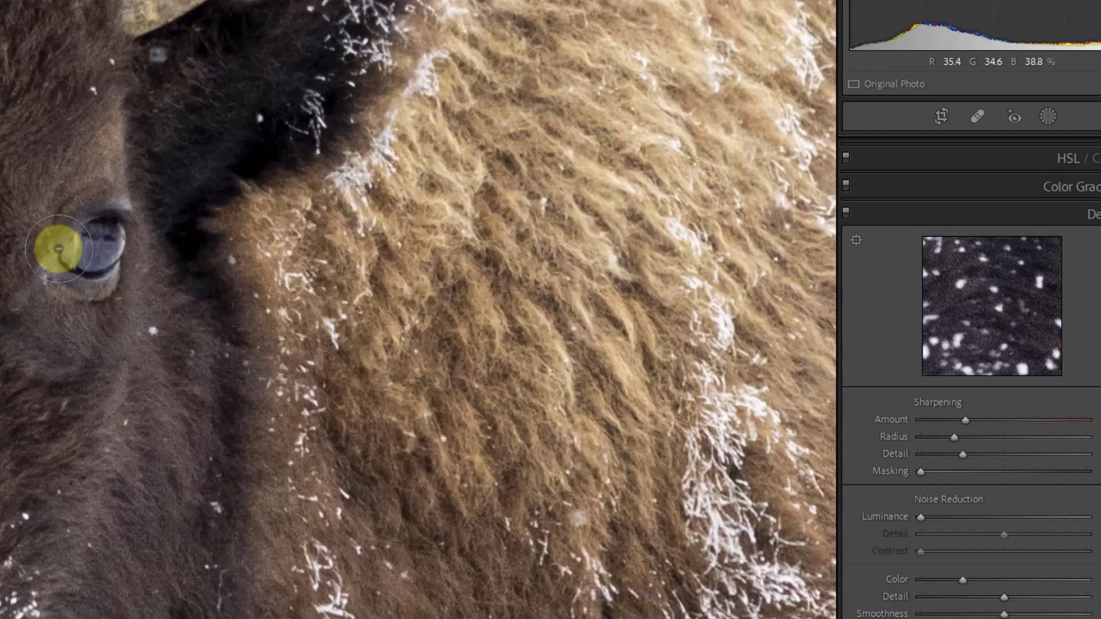
pyautogui.click(963, 419)
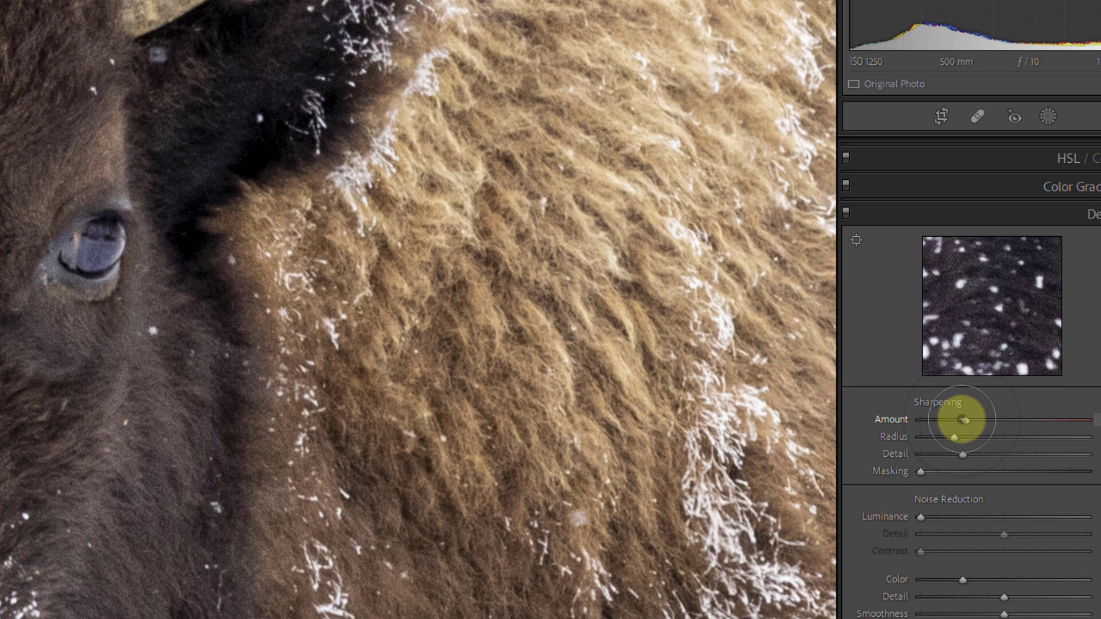
pyautogui.press('alt')
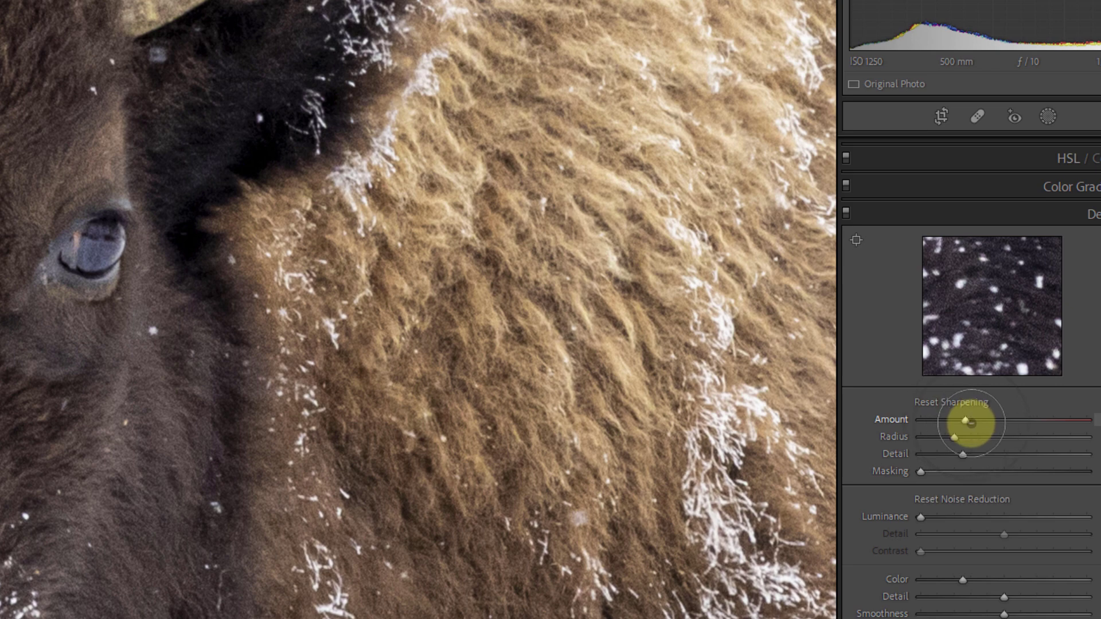
pyautogui.moveTo(964, 419); pyautogui.dragTo(988, 459)
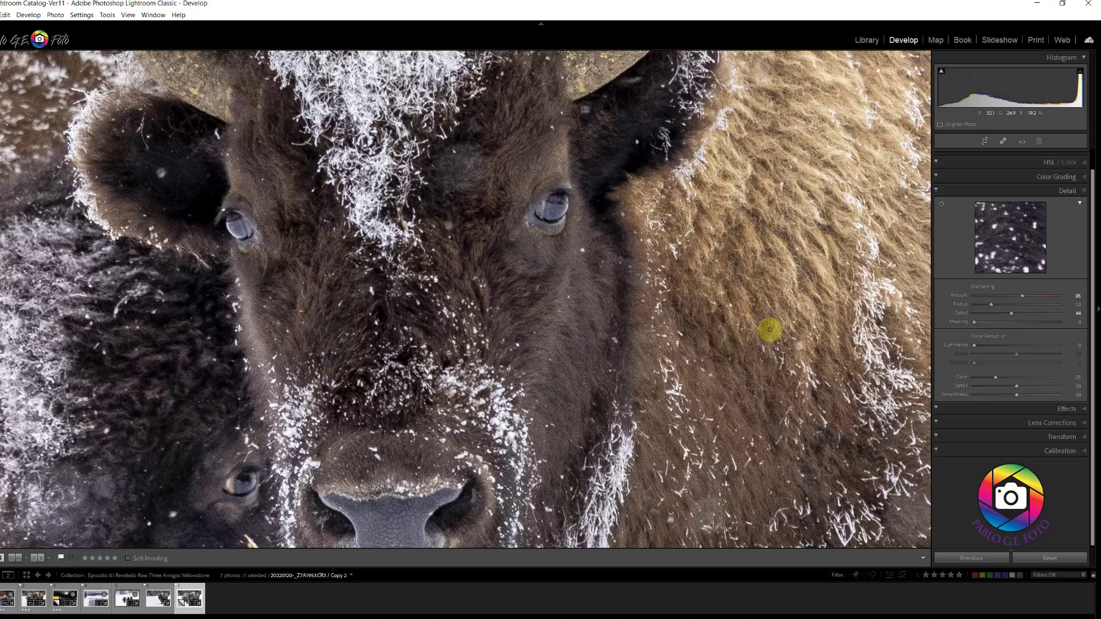
pyautogui.click(459, 457)
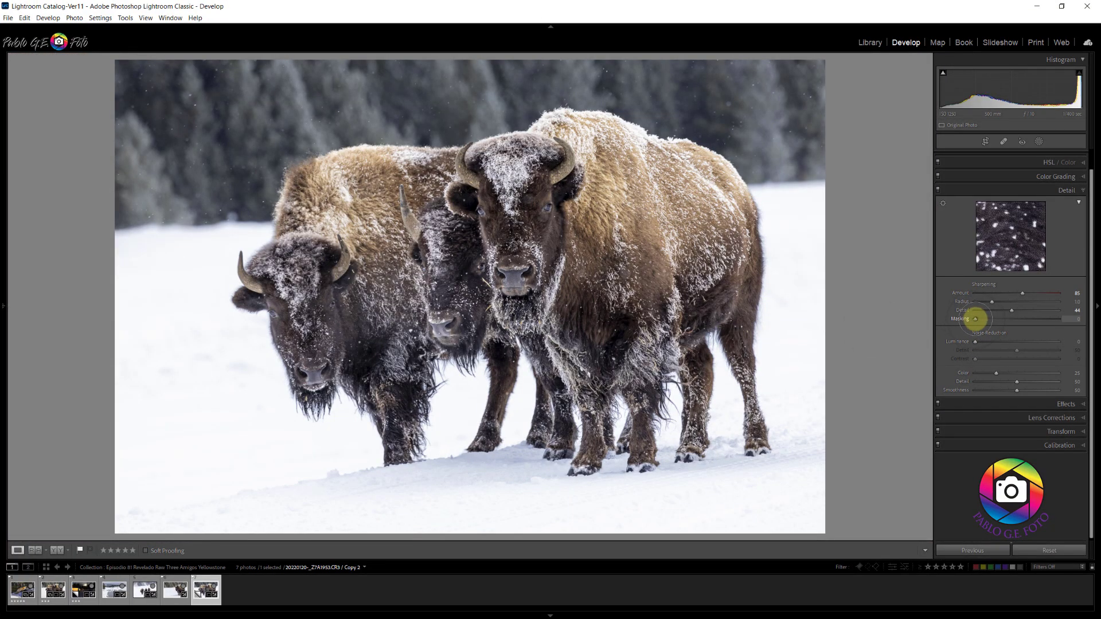
# - Set the sharpening Masking to 34, slightly raise Luminance noise reduction, and compare the result with the unedited photo
pyautogui.moveTo(975, 319); pyautogui.dragTo(997, 319)
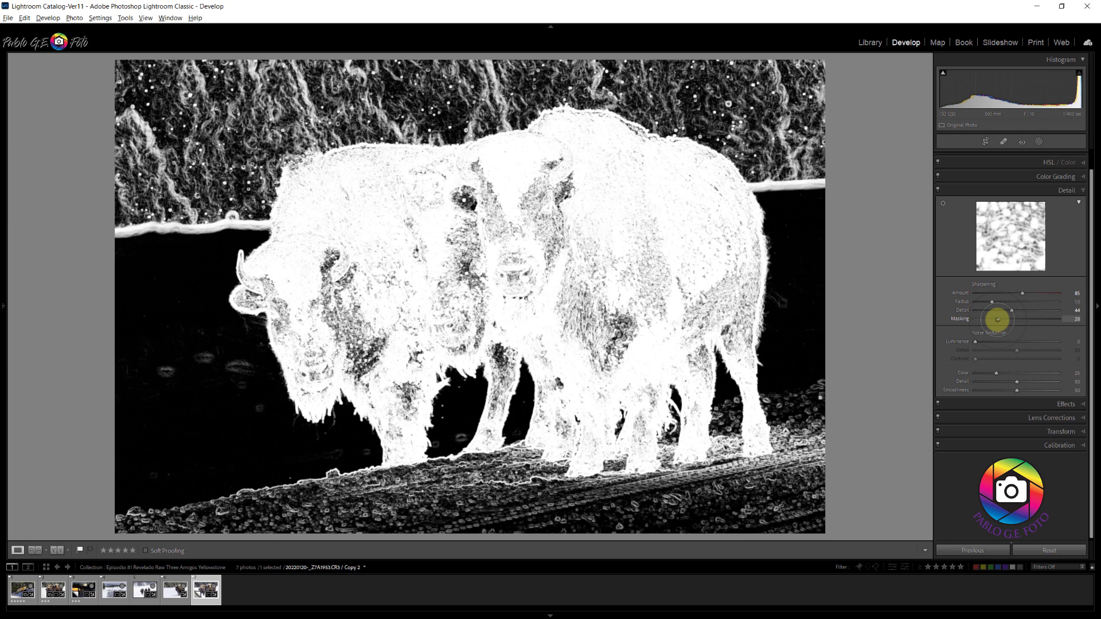
pyautogui.moveTo(997, 319); pyautogui.dragTo(1002, 319)
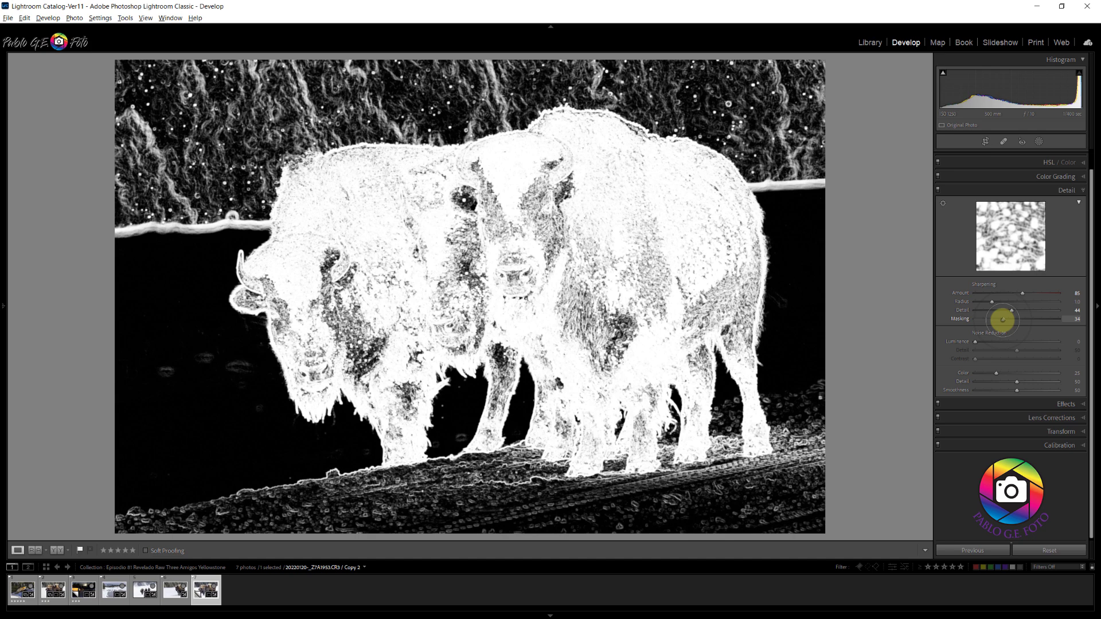
pyautogui.moveTo(1002, 320); pyautogui.dragTo(1002, 319)
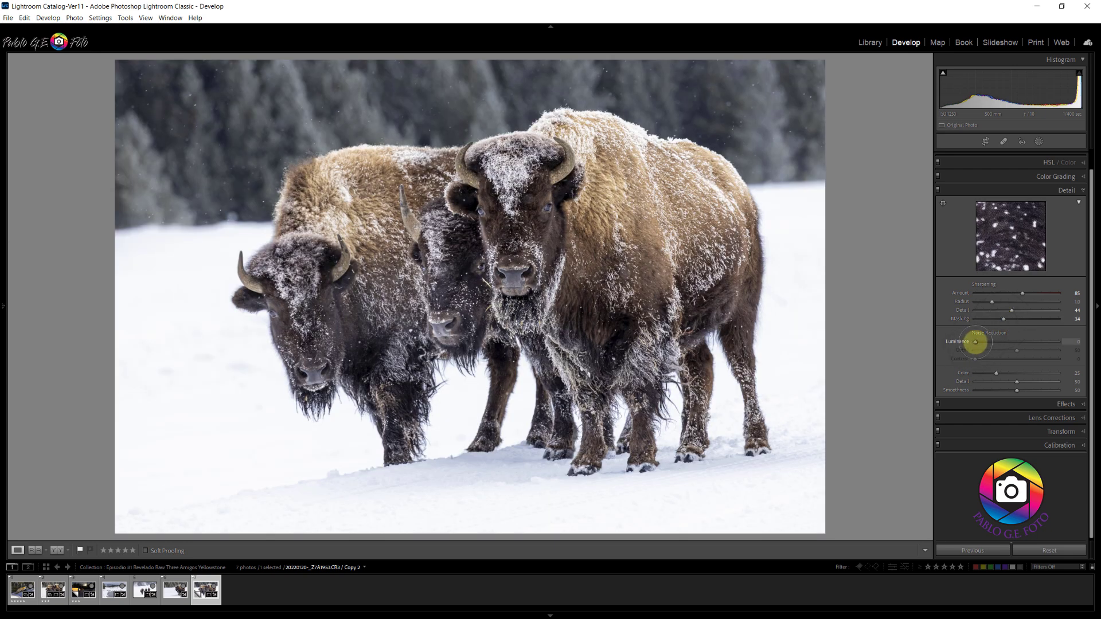
pyautogui.moveTo(975, 342); pyautogui.dragTo(984, 342)
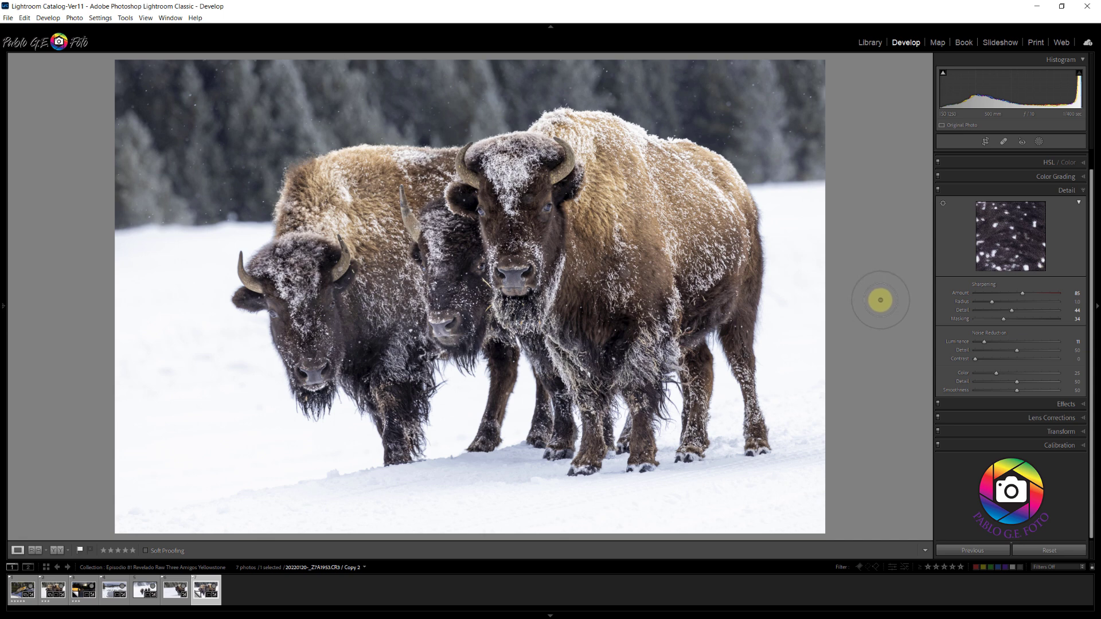
pyautogui.press('\\')
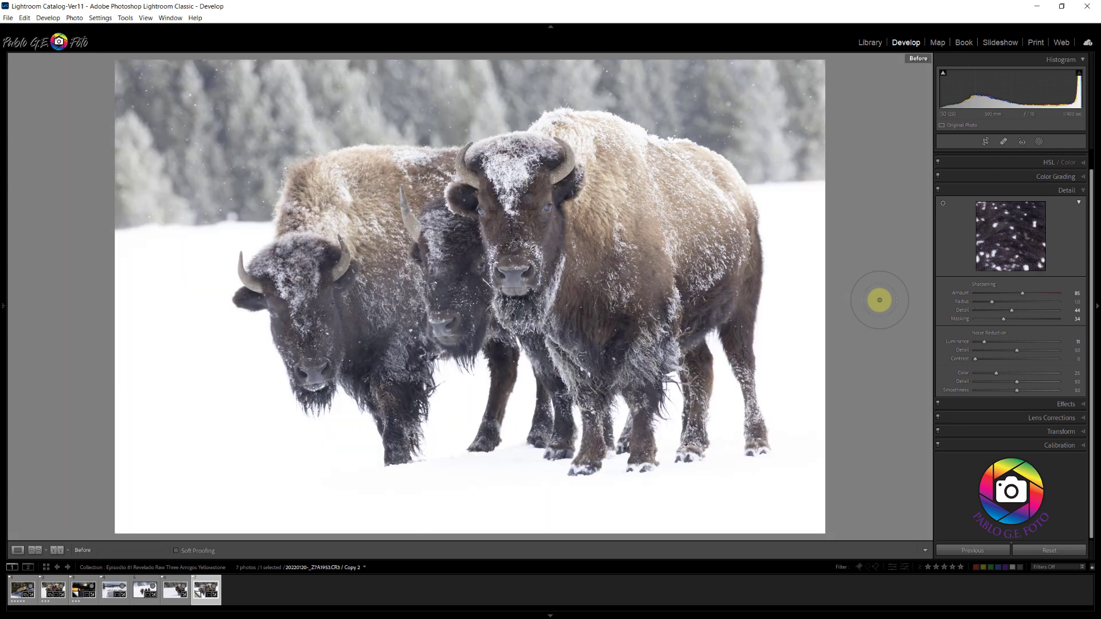
pyautogui.press('\\')
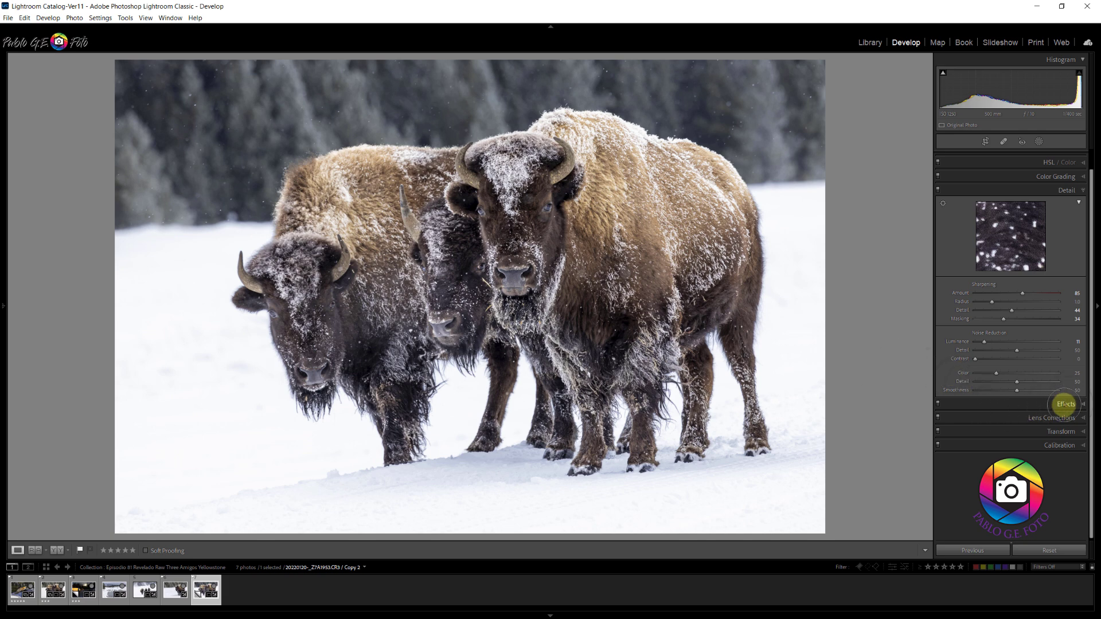
# - Add a subtle dark post-crop vignette in Highlight Priority style and switch the effect off and on to compare
pyautogui.click(1065, 403)
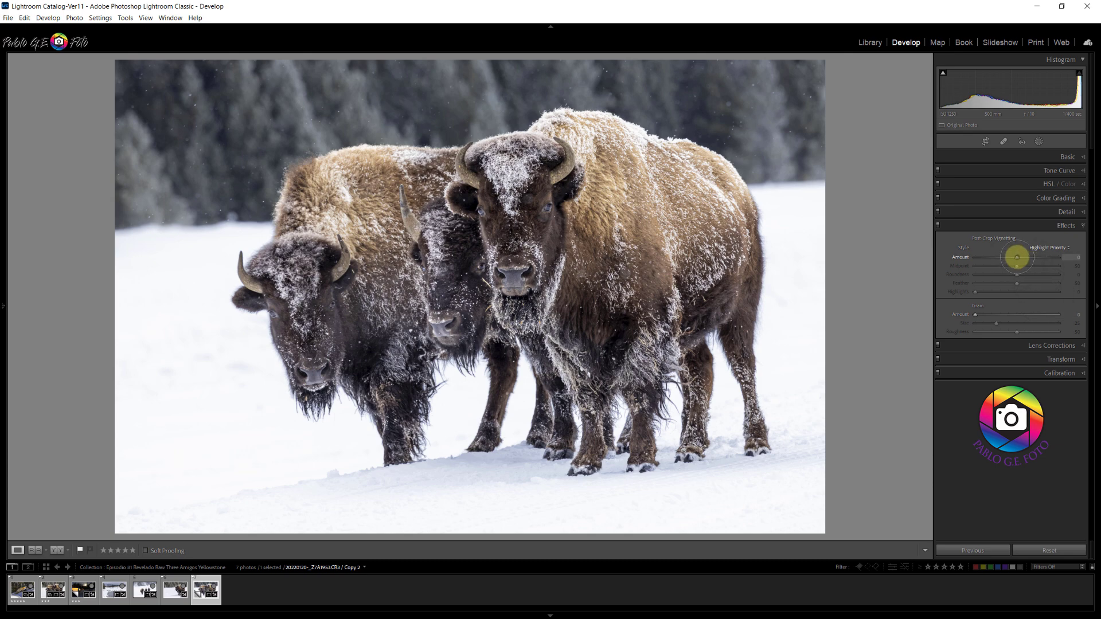
pyautogui.moveTo(1016, 258)
pyautogui.mouseDown()
pyautogui.moveTo(976, 256)
pyautogui.moveTo(1012, 259)
pyautogui.mouseUp()
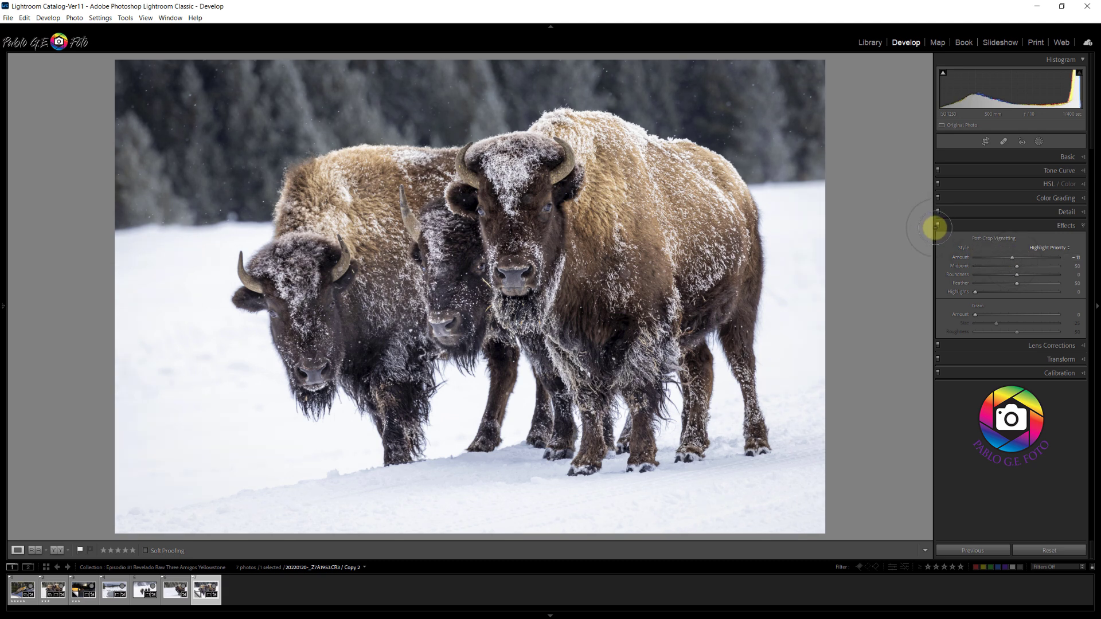
pyautogui.click(938, 226)
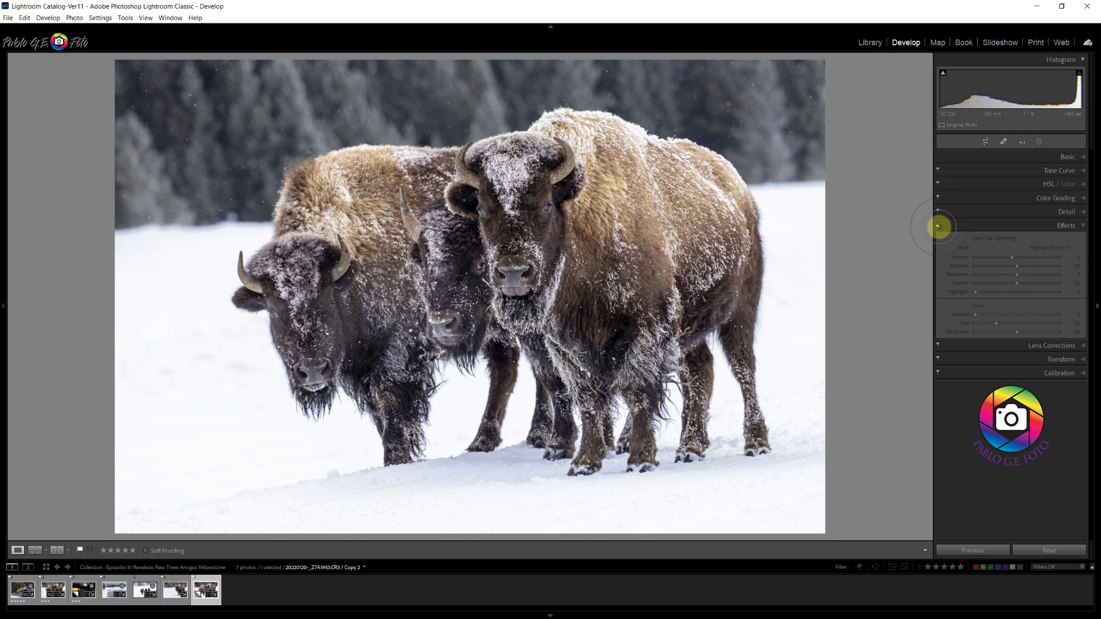
pyautogui.click(938, 226)
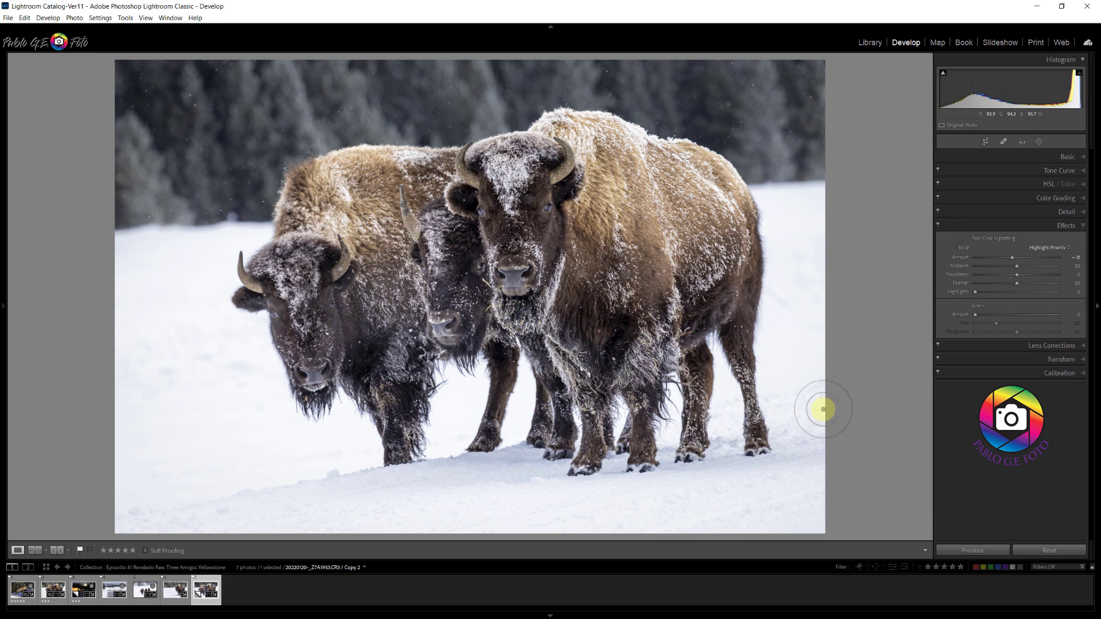
# - Heal the two straw strands between the middle and front bison's faces and the speck in the front bison's beard
pyautogui.click(479, 290)
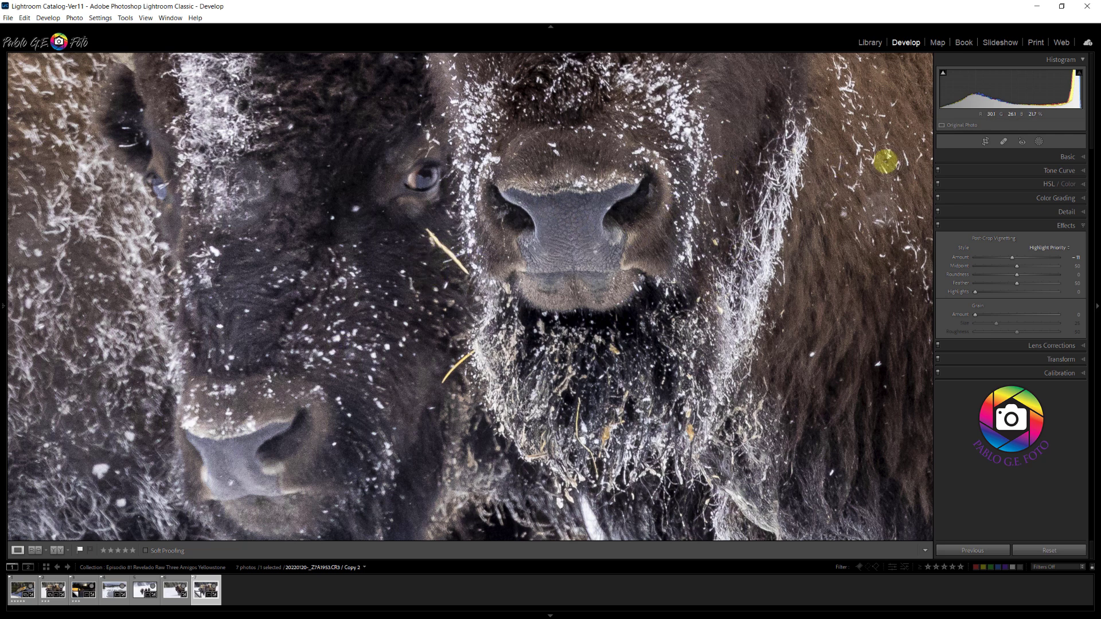
pyautogui.click(1002, 140)
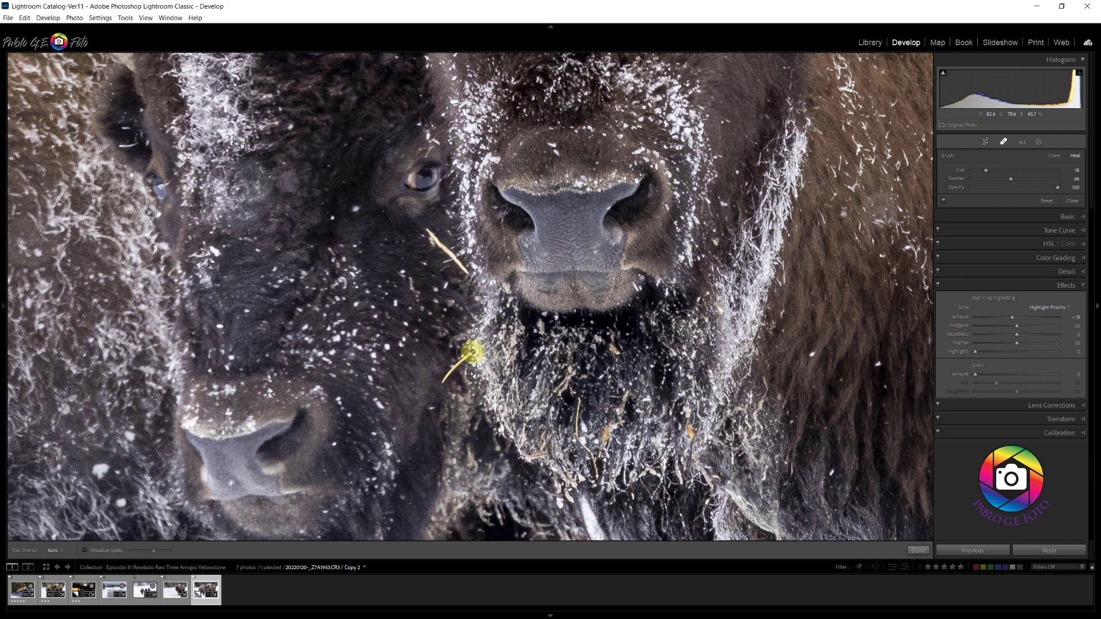
pyautogui.moveTo(466, 353); pyautogui.dragTo(444, 384)
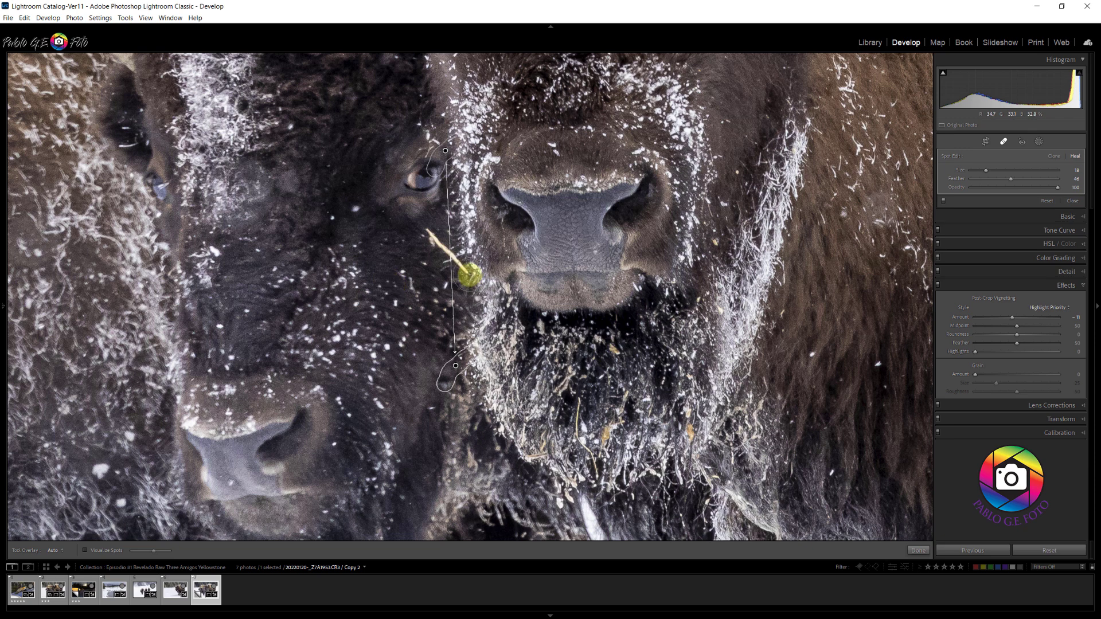
pyautogui.moveTo(469, 275); pyautogui.dragTo(427, 232)
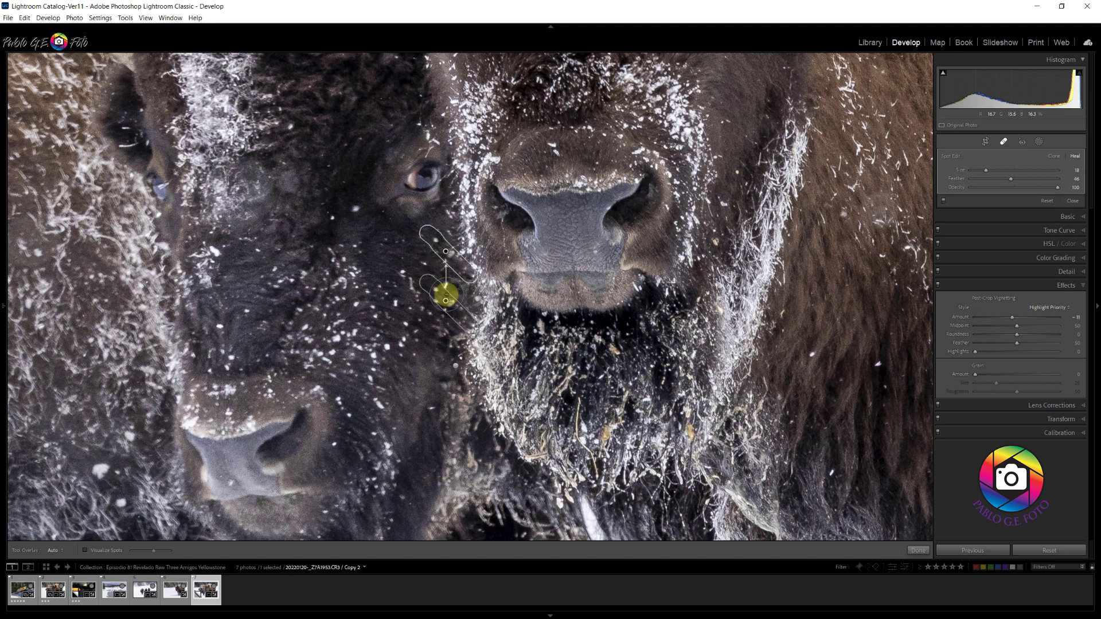
pyautogui.moveTo(445, 303); pyautogui.dragTo(442, 280)
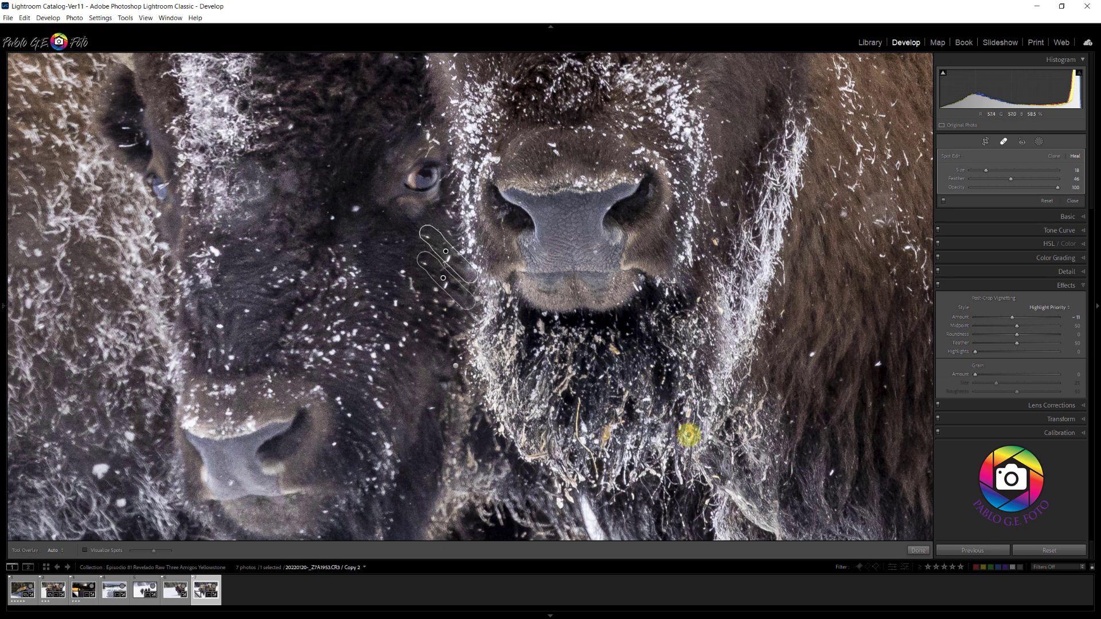
pyautogui.click(689, 435)
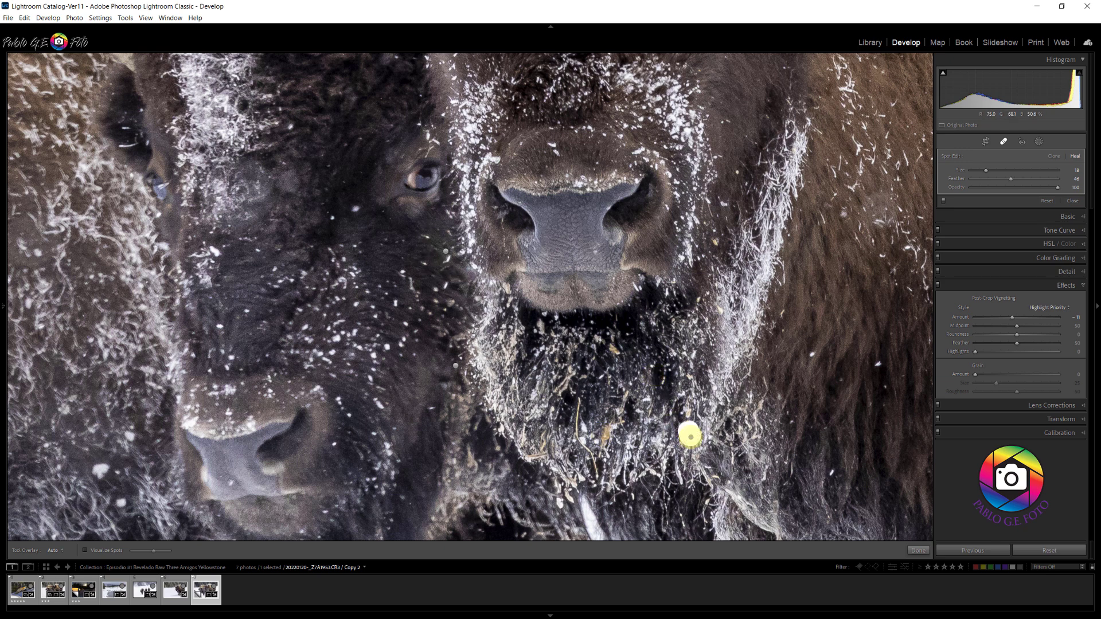
pyautogui.press('z')
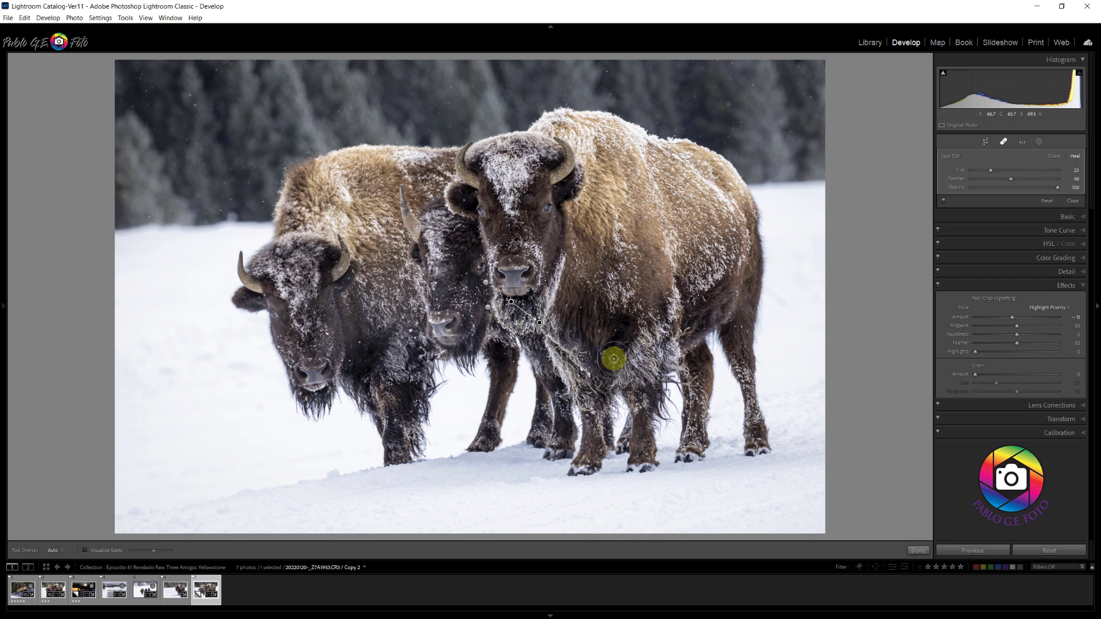
# - Heal the distracting snow specks on the front bison's chest and around the left bison's muzzle and neck, and finish spot removal
pyautogui.click(614, 359)
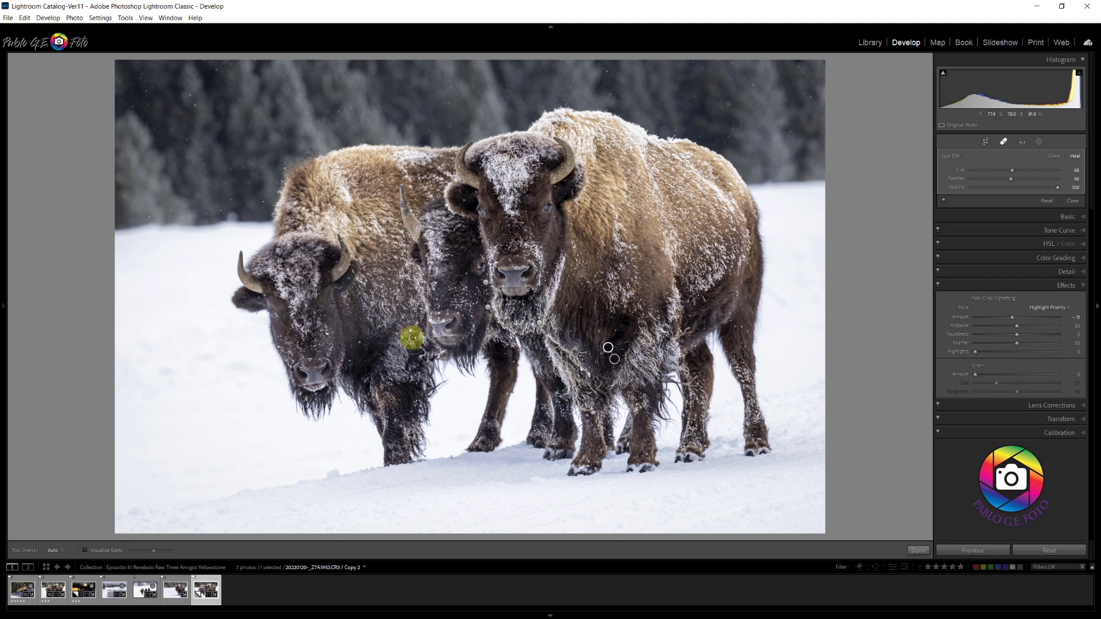
pyautogui.click(411, 331)
pyautogui.click(415, 336)
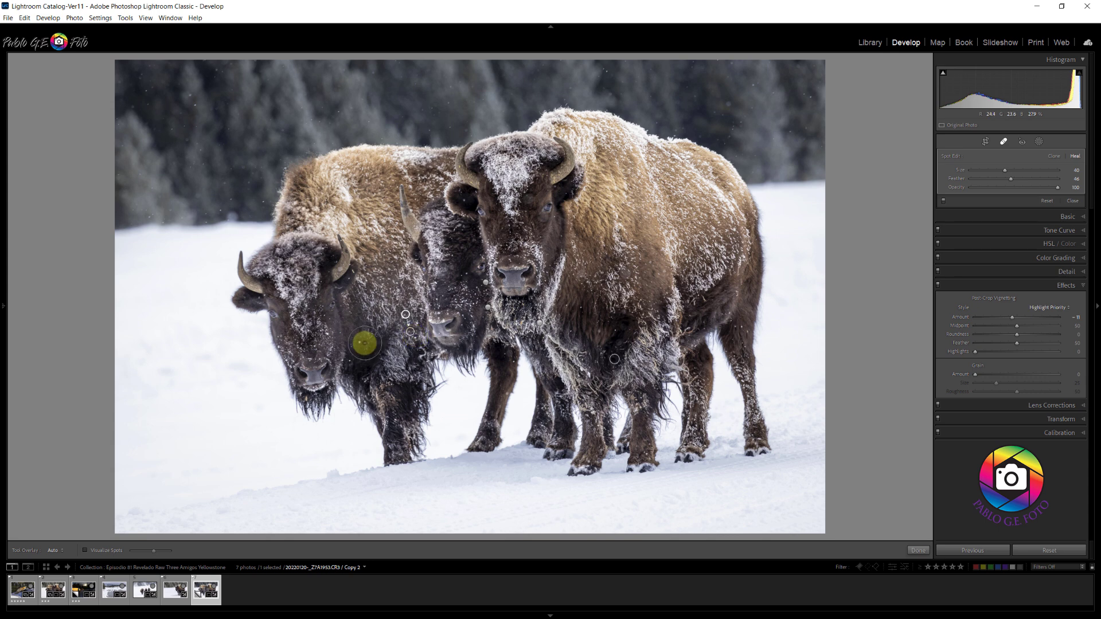
pyautogui.click(360, 342)
pyautogui.click(349, 361)
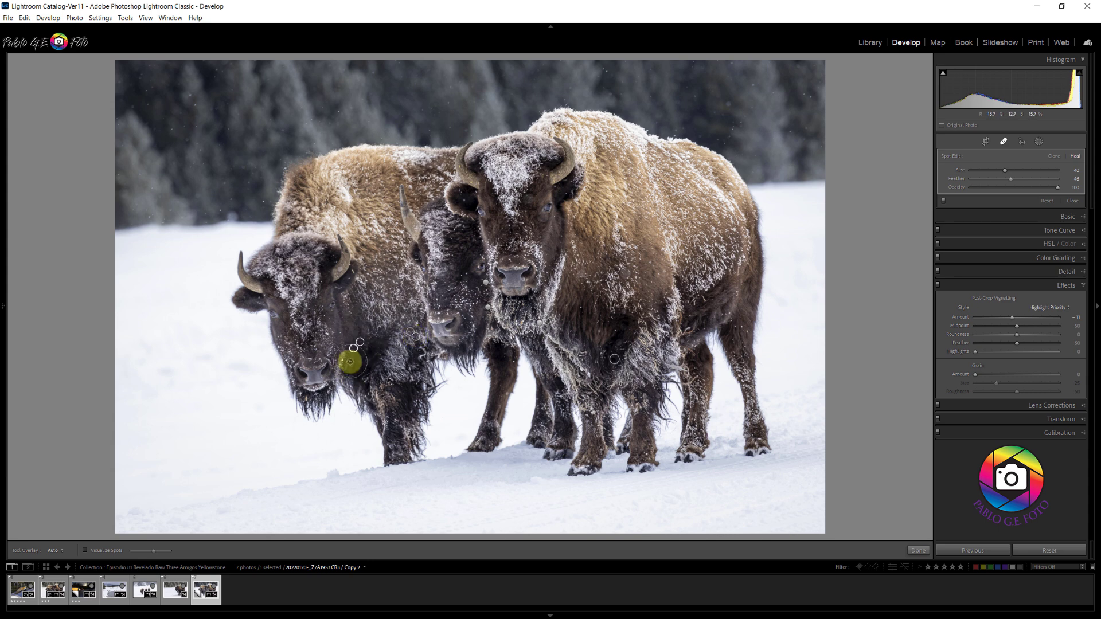
pyautogui.click(342, 360)
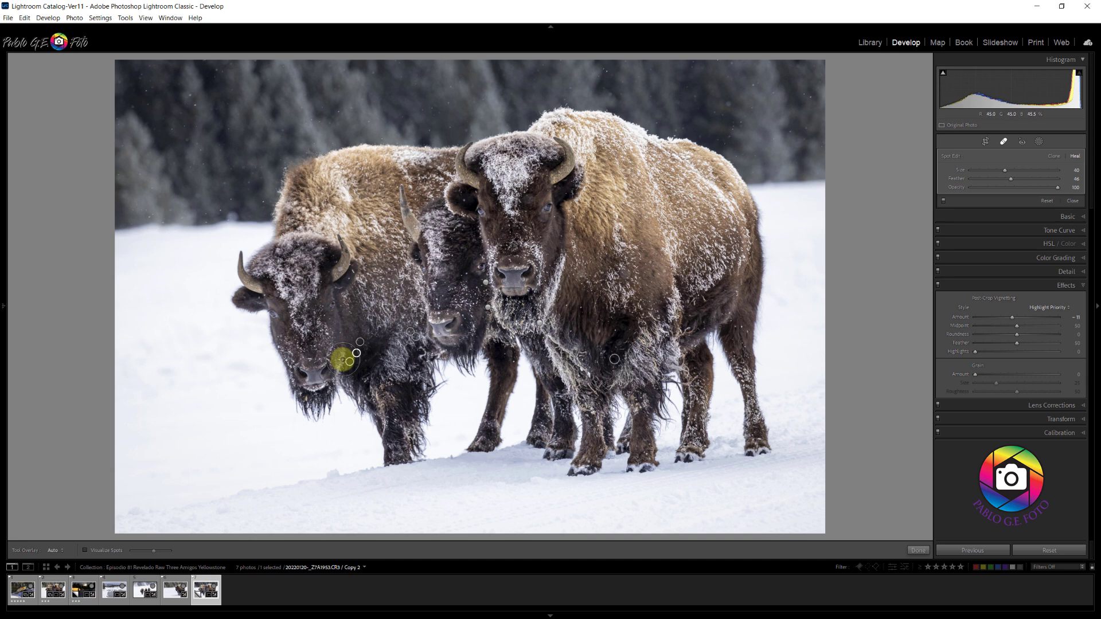
pyautogui.click(326, 333)
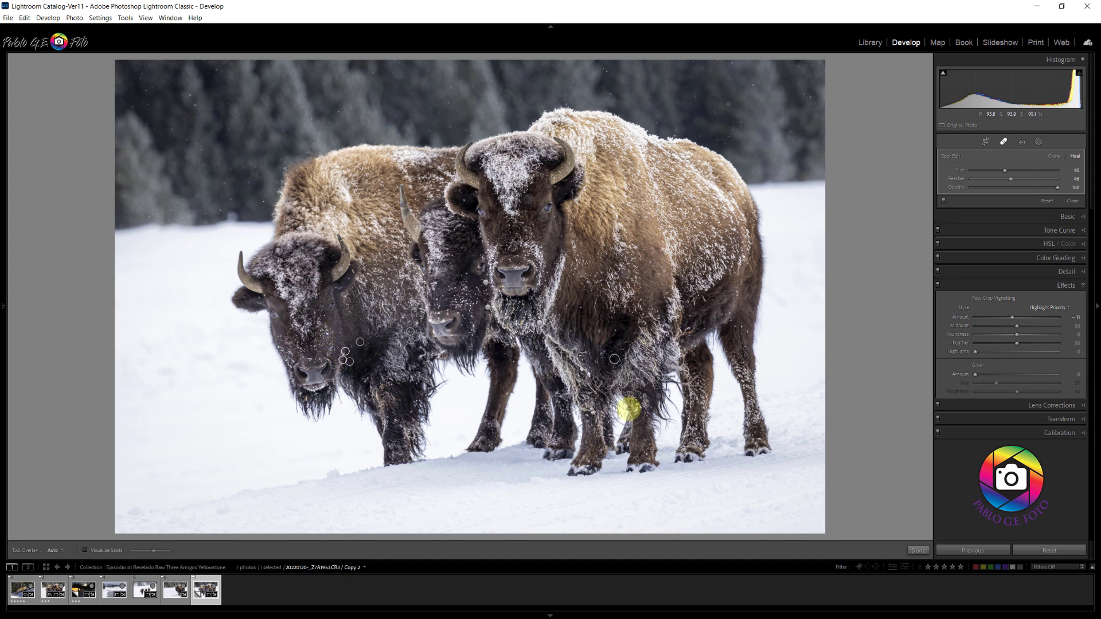
pyautogui.click(587, 373)
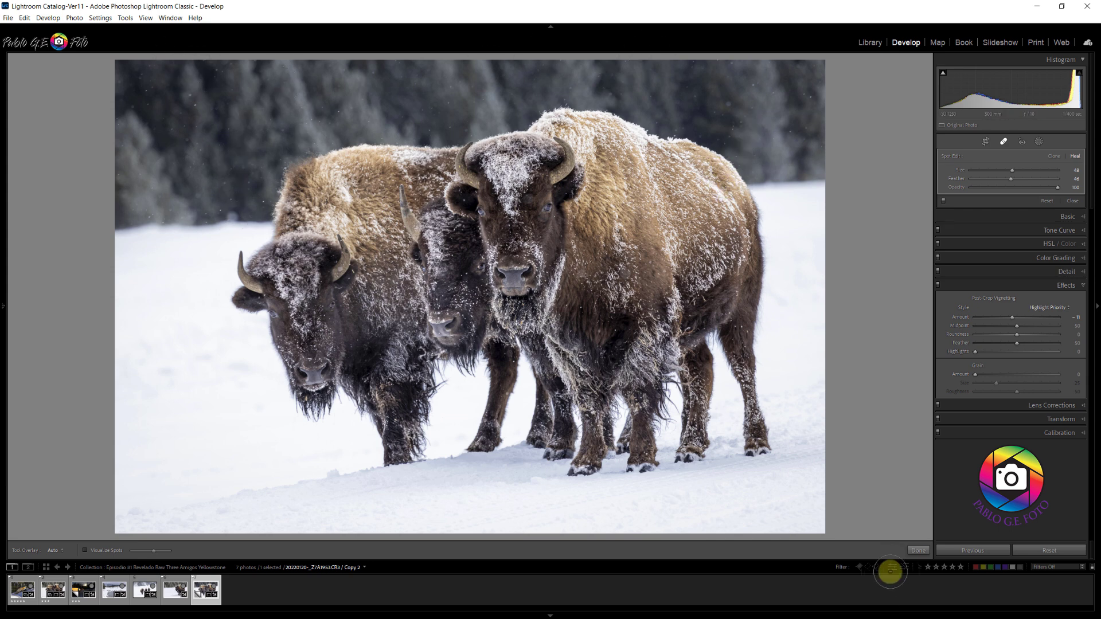
pyautogui.click(917, 550)
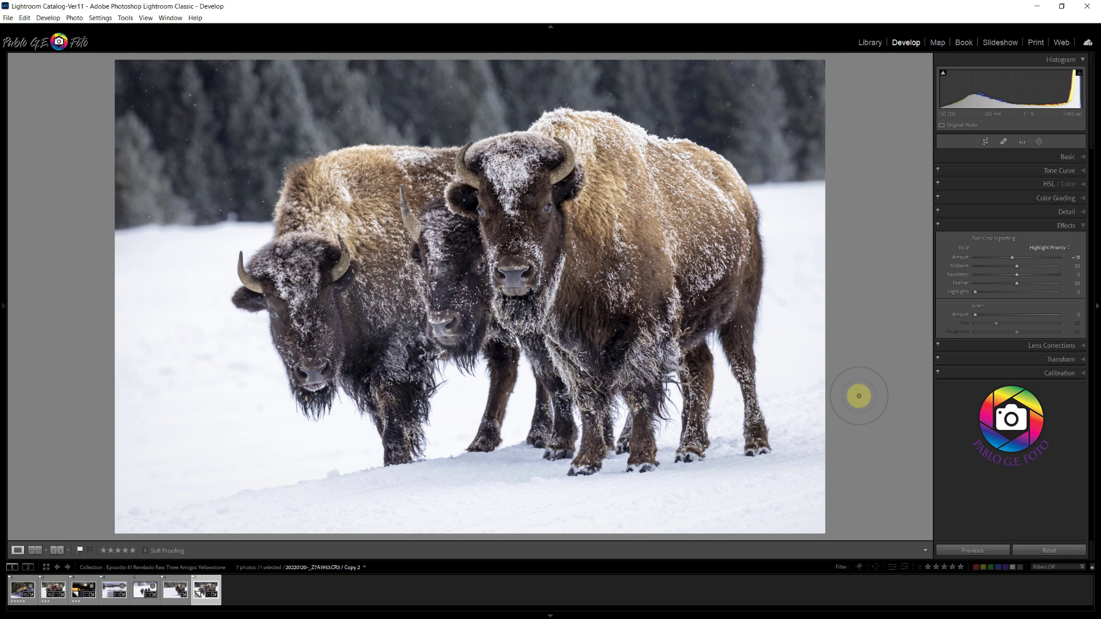
# - Compare the edited photo with its unedited version, and review the history states of the reset, the final crop and the Vibrance adjustment
pyautogui.press('\\')
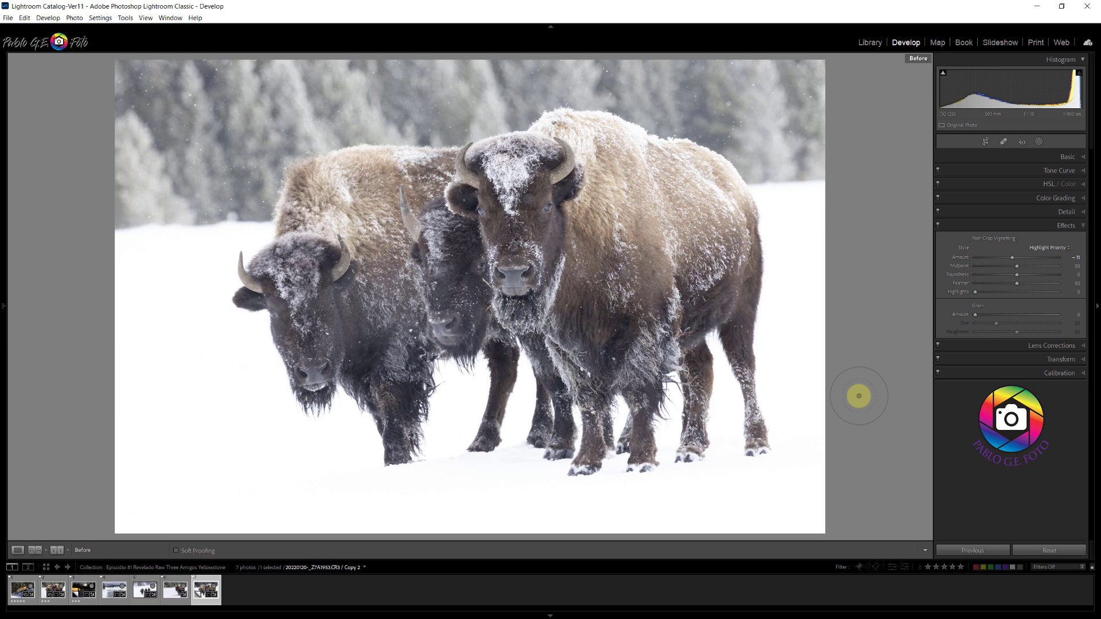
pyautogui.press('\\')
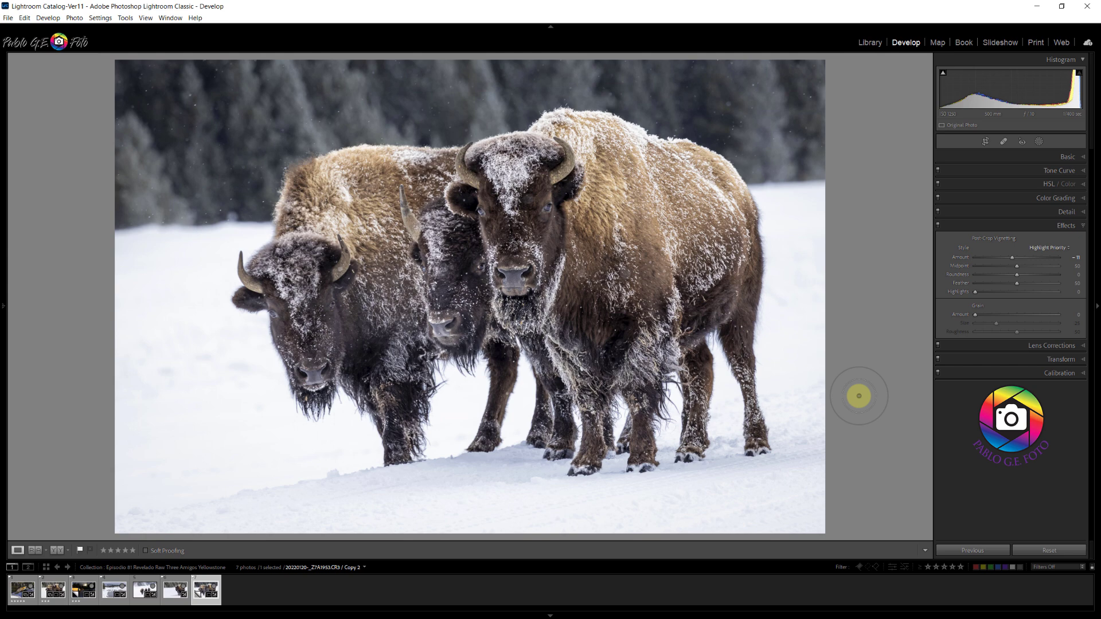
pyautogui.moveTo(2, 362)
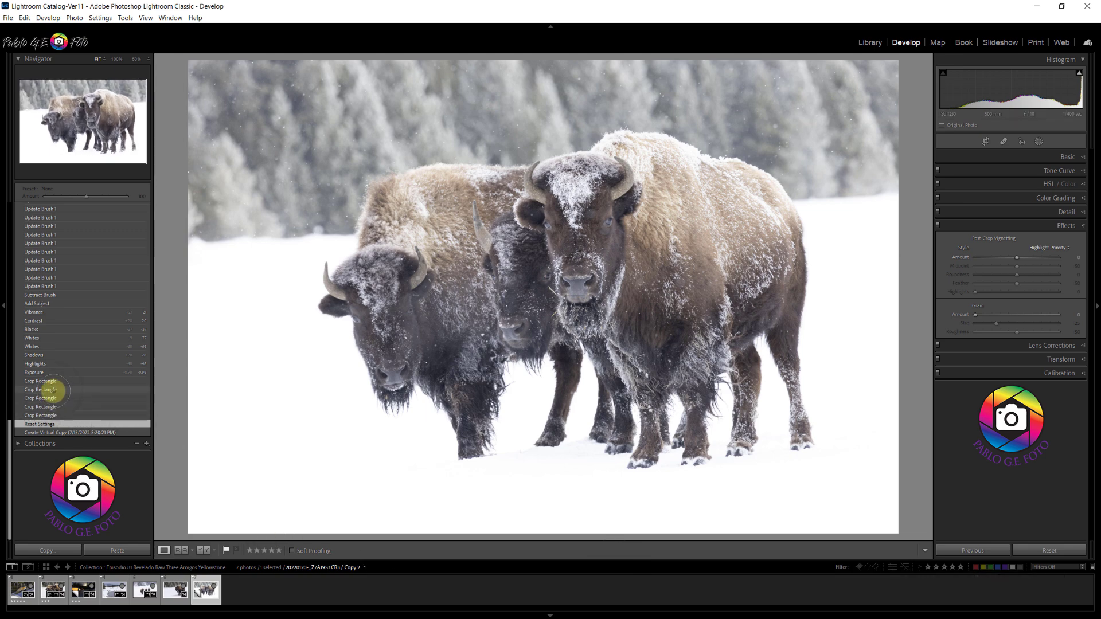
pyautogui.click(51, 381)
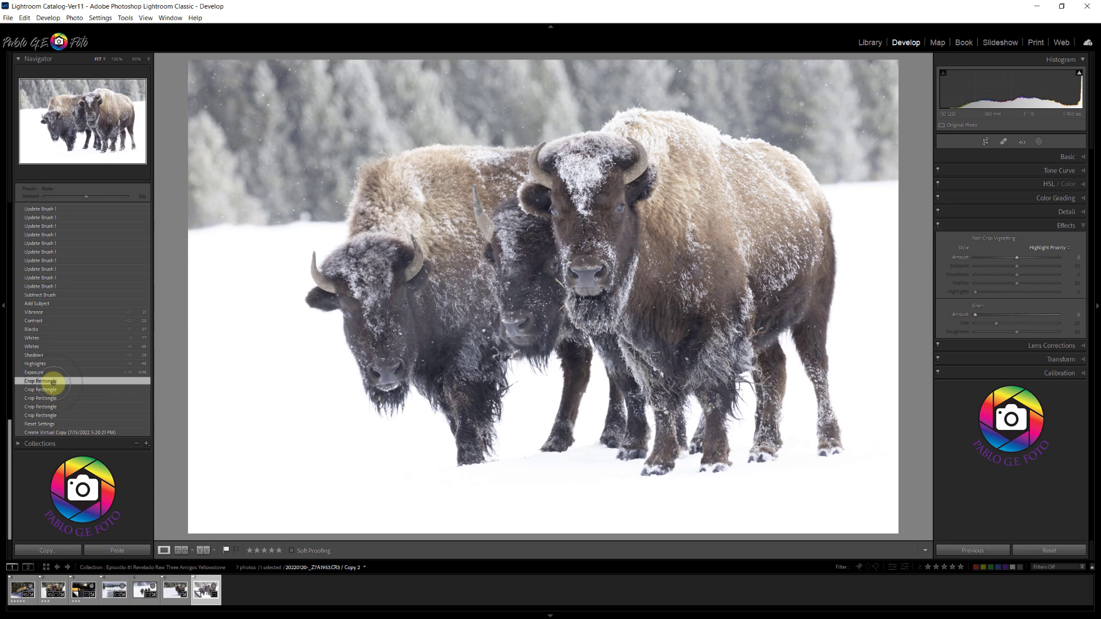
pyautogui.click(45, 312)
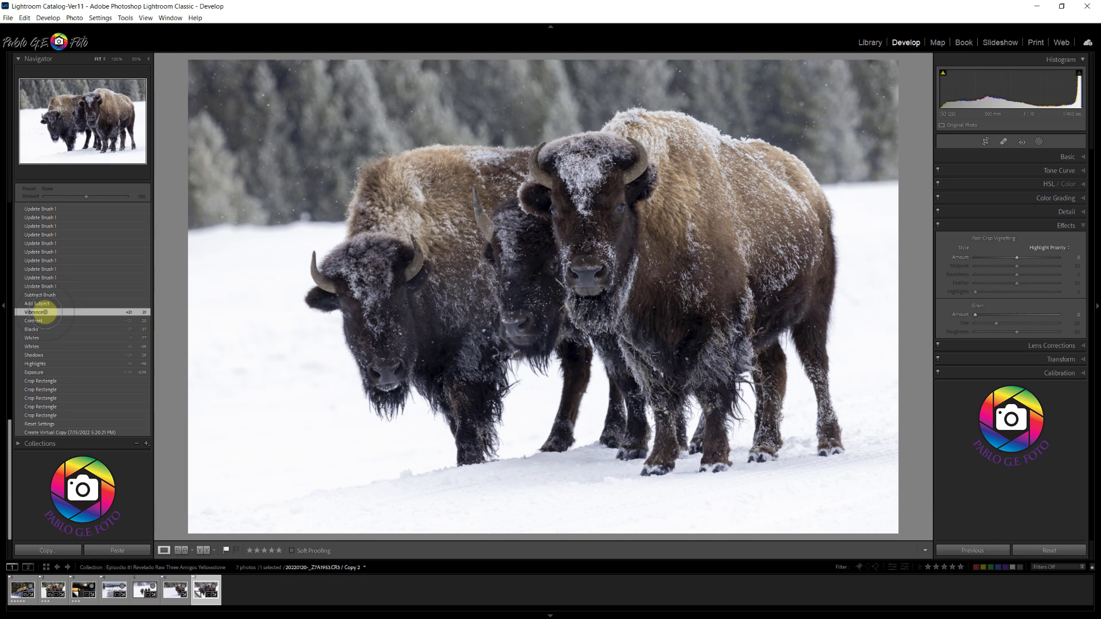
# - Review the photo at the history states for the latest Enable Masks, Sharpening and Post-Crop Vignette Amount
pyautogui.scroll(8, 45, 312)
pyautogui.click(27, 255)
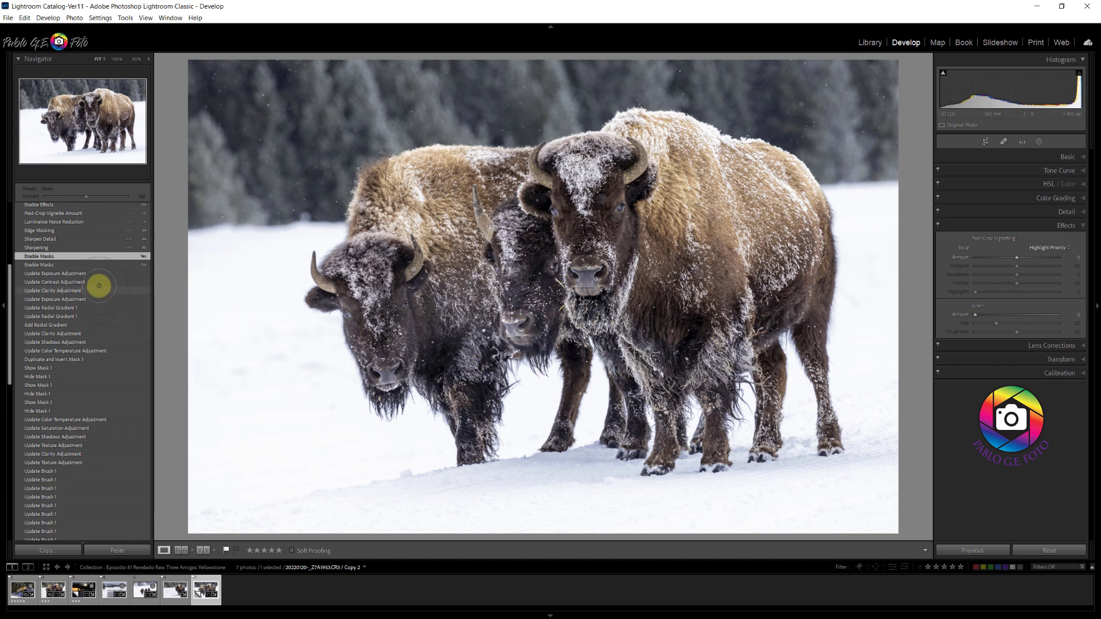
pyautogui.click(68, 247)
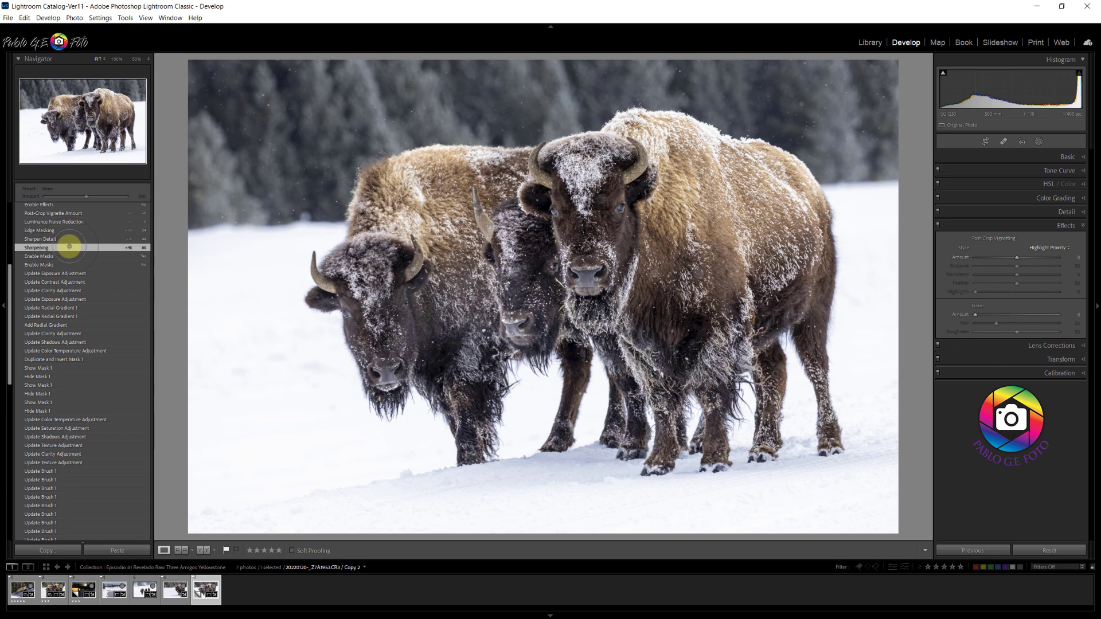
pyautogui.click(73, 212)
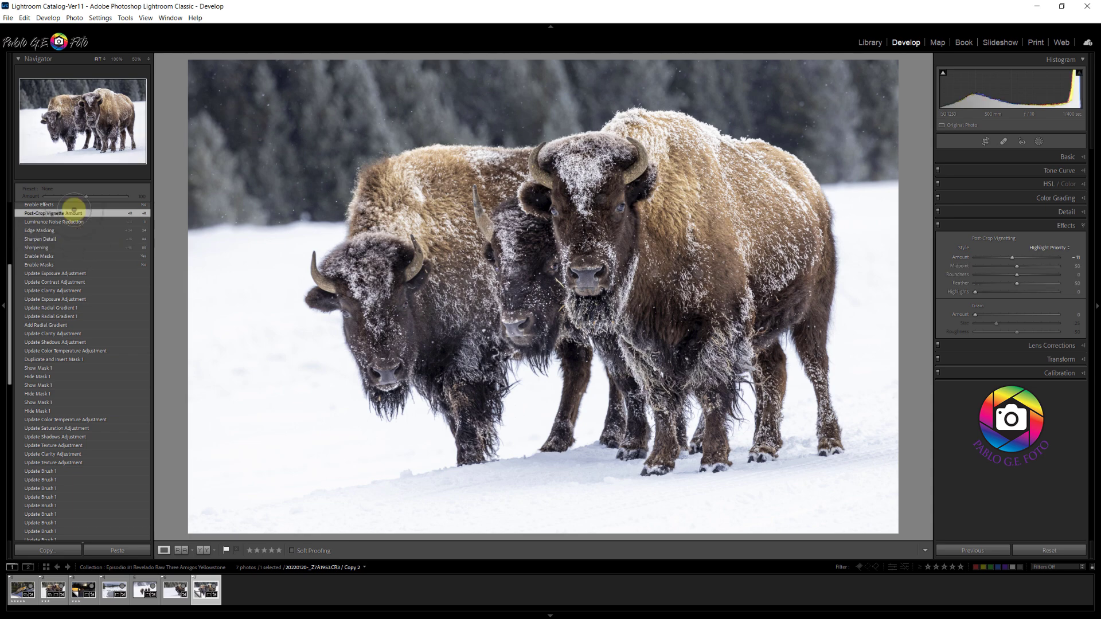
# - Return the photo to its latest Add Spot Removal history state and preview the finished image full screen
pyautogui.scroll(5, 73, 212)
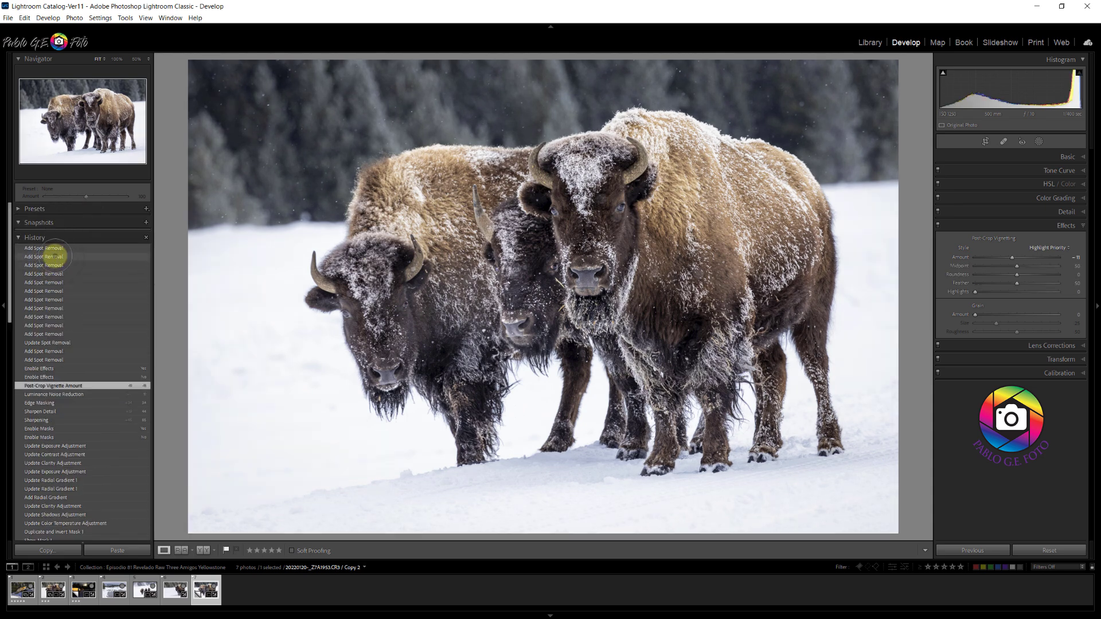
pyautogui.click(60, 247)
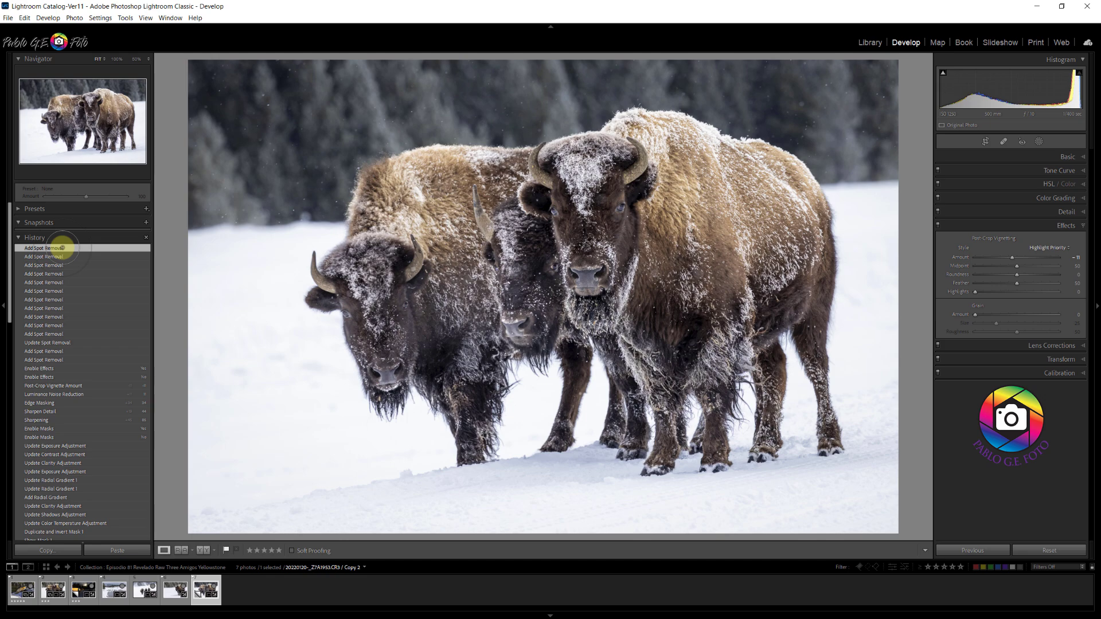
pyautogui.press('f')
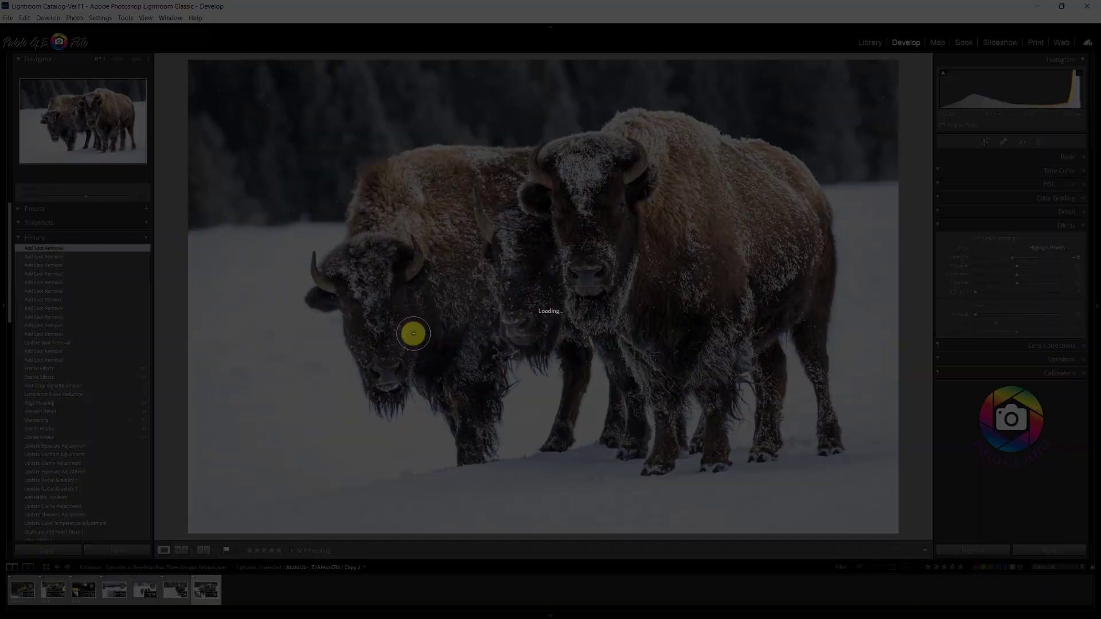